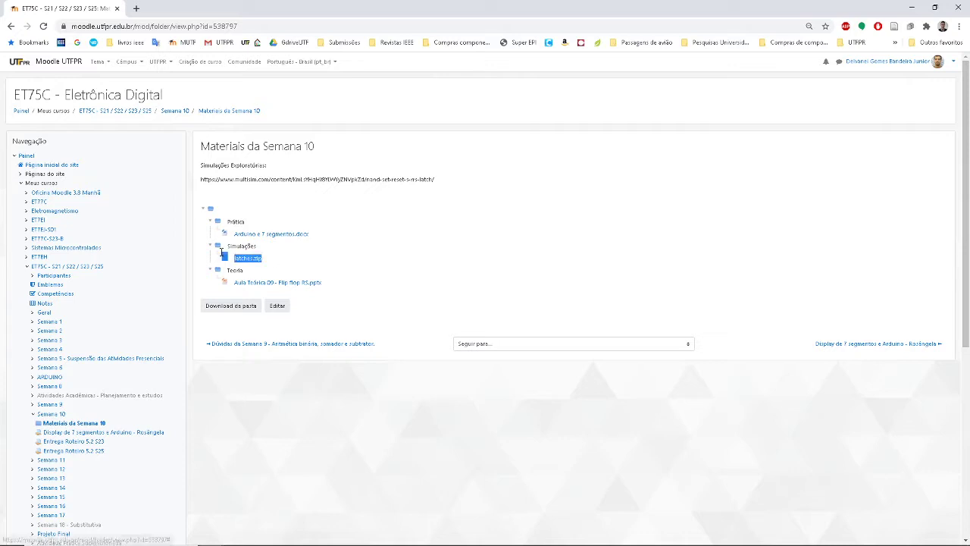
{"action": "left_click", "coordinate": [353, 273]}
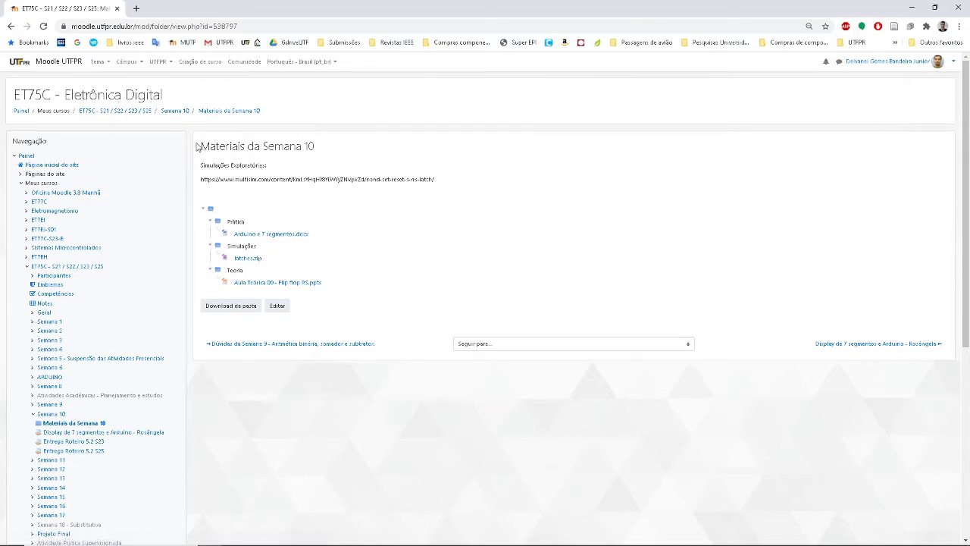
{"action": "left_click_drag", "start_coordinate": [208, 144], "coordinate": [418, 154]}
{"action": "left_click", "coordinate": [356, 153]}
{"action": "left_click_drag", "start_coordinate": [317, 147], "coordinate": [182, 129]}
{"action": "left_click", "coordinate": [507, 283]}
Step: Switch to the File Explorer window showing the latches folder and maximize it
{"action": "mouse_move", "coordinate": [257, 540]}
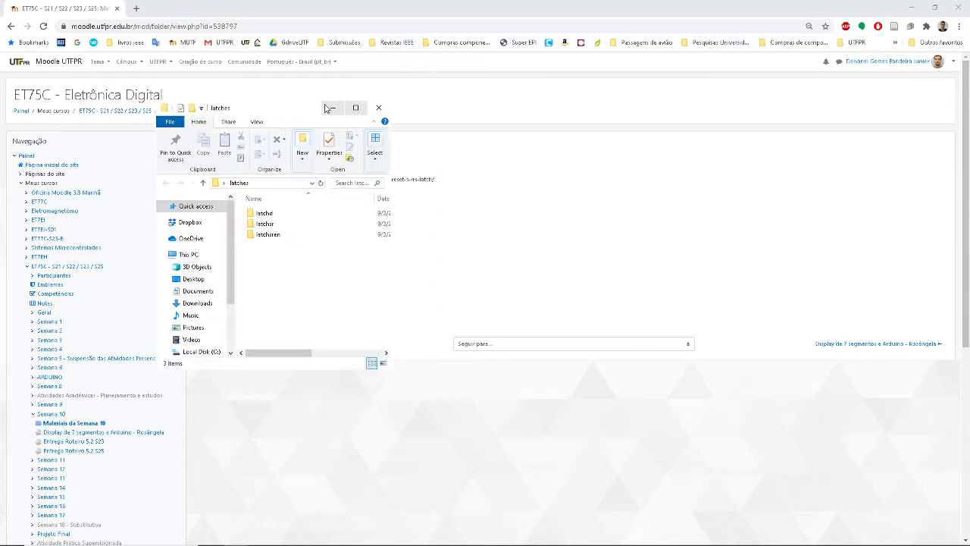
{"action": "left_click", "coordinate": [368, 94]}
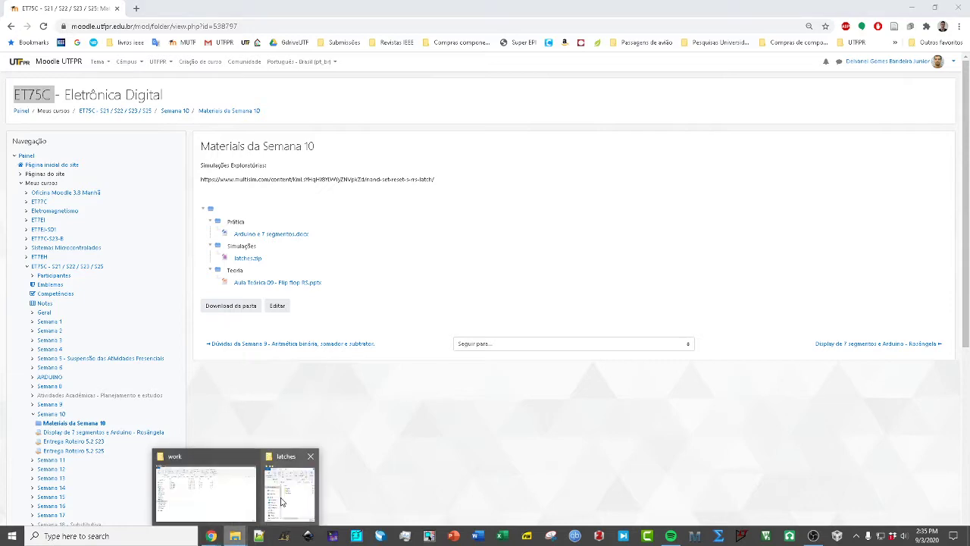
{"action": "left_click", "coordinate": [292, 497]}
{"action": "left_click", "coordinate": [356, 107]}
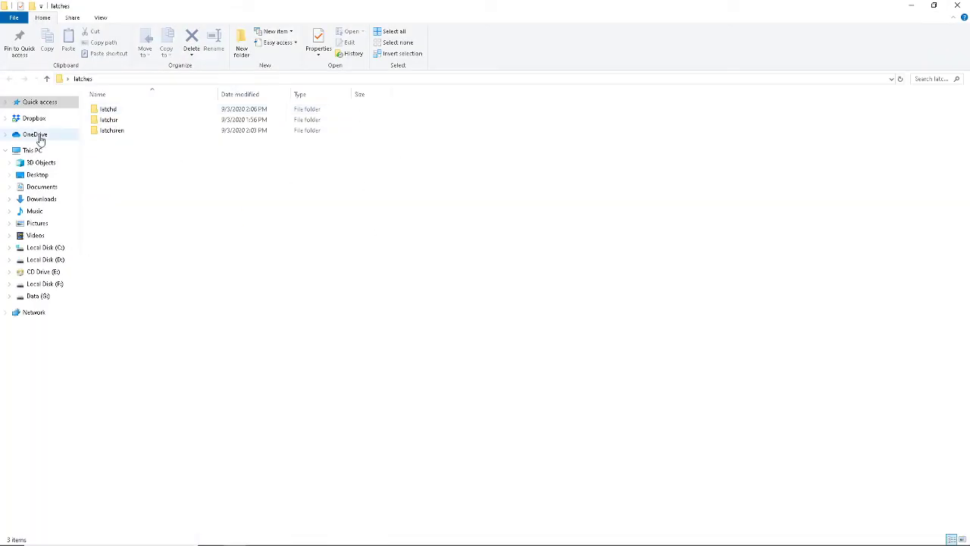
Step: Open the light QPF project file from the latchsr folder in Quartus Prime
{"action": "left_click", "coordinate": [135, 121]}
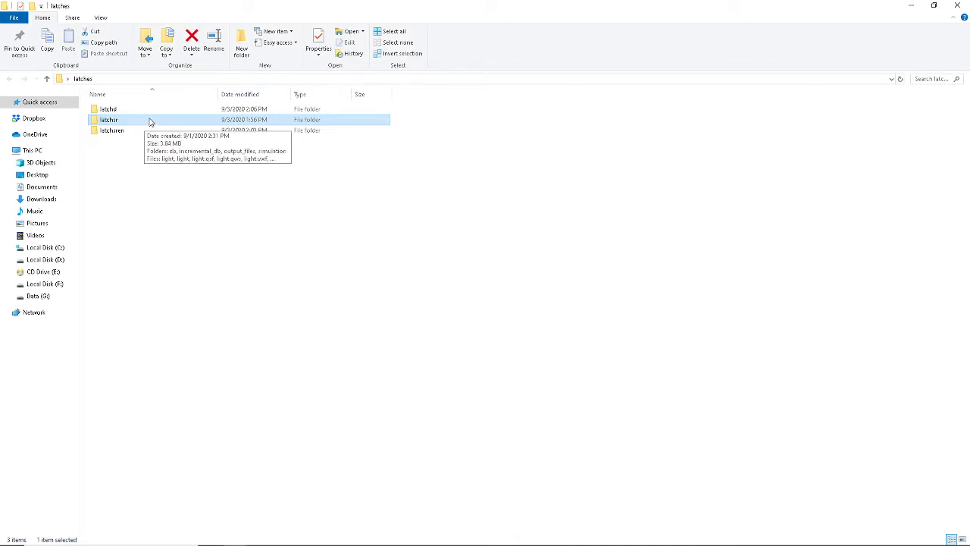
{"action": "double_click", "coordinate": [151, 123]}
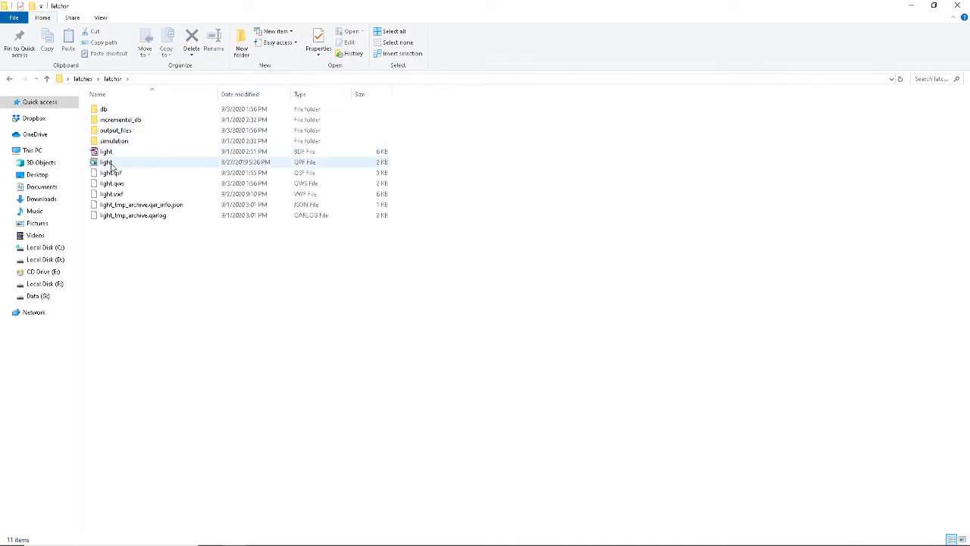
{"action": "left_click", "coordinate": [111, 165]}
{"action": "double_click", "coordinate": [112, 164]}
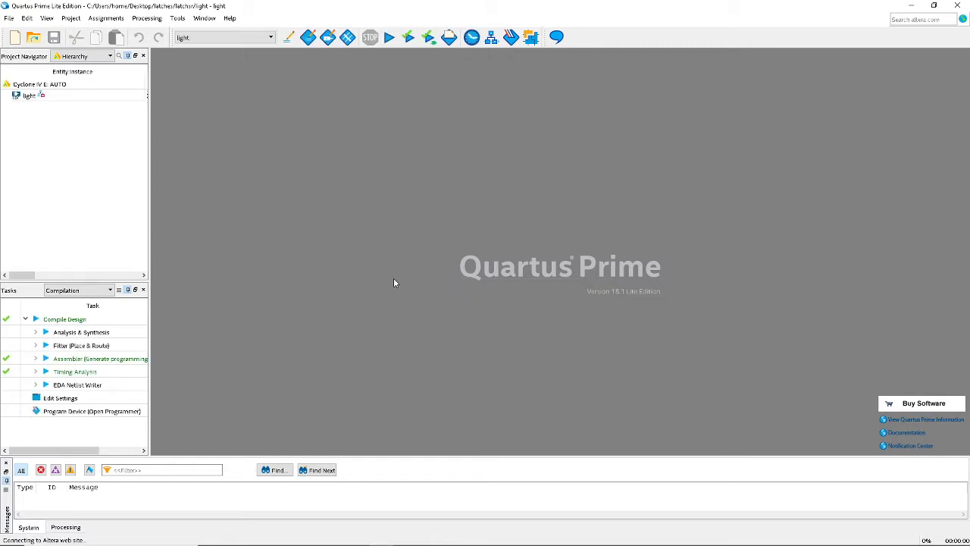
Step: Open the schematic of the light top-level entity
{"action": "left_click", "coordinate": [31, 95]}
{"action": "double_click", "coordinate": [61, 97]}
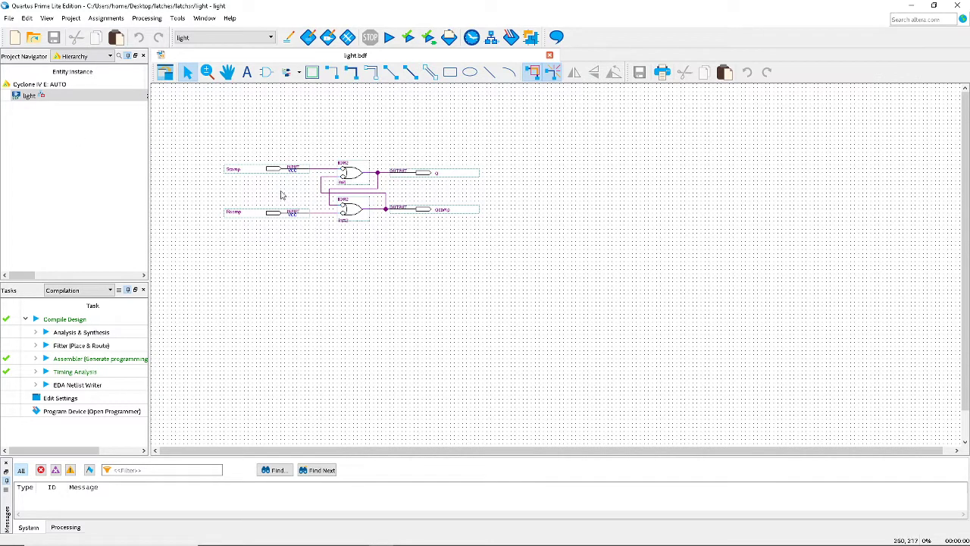
{"action": "scroll", "coordinate": [262, 182], "scroll_direction": "up", "scroll_amount": 1, "text": "ctrl"}
{"action": "scroll", "coordinate": [263, 182], "scroll_direction": "up", "scroll_amount": 1, "text": "ctrl"}
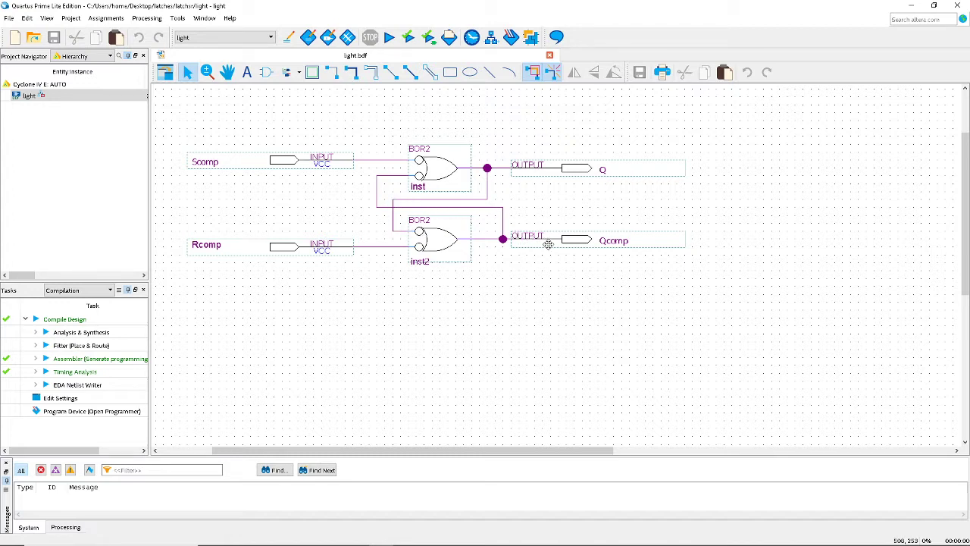
Step: Examine the latch's output pins Q and Qcomp and its input pins Scomp and Rcomp in the schematic
{"action": "left_click", "coordinate": [614, 167]}
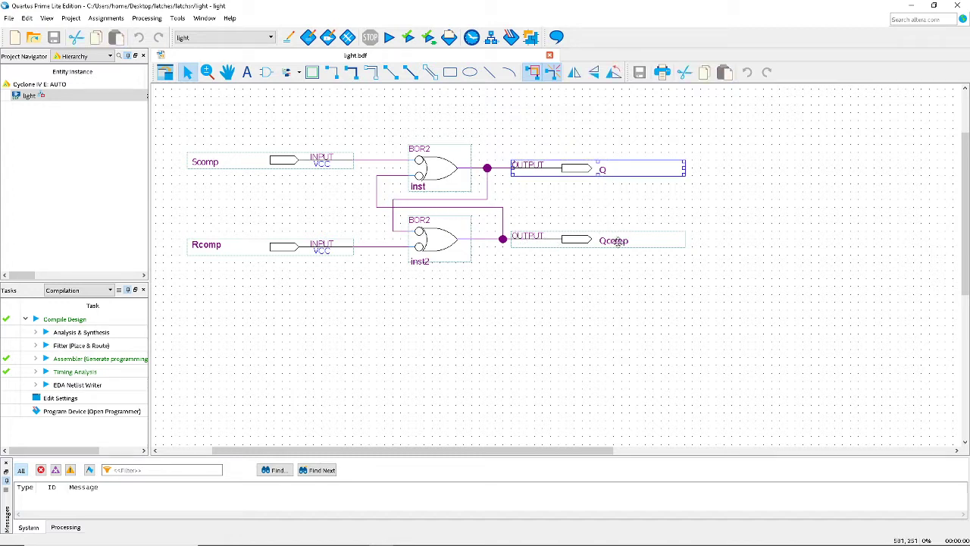
{"action": "left_click", "coordinate": [616, 241]}
{"action": "left_click", "coordinate": [629, 280]}
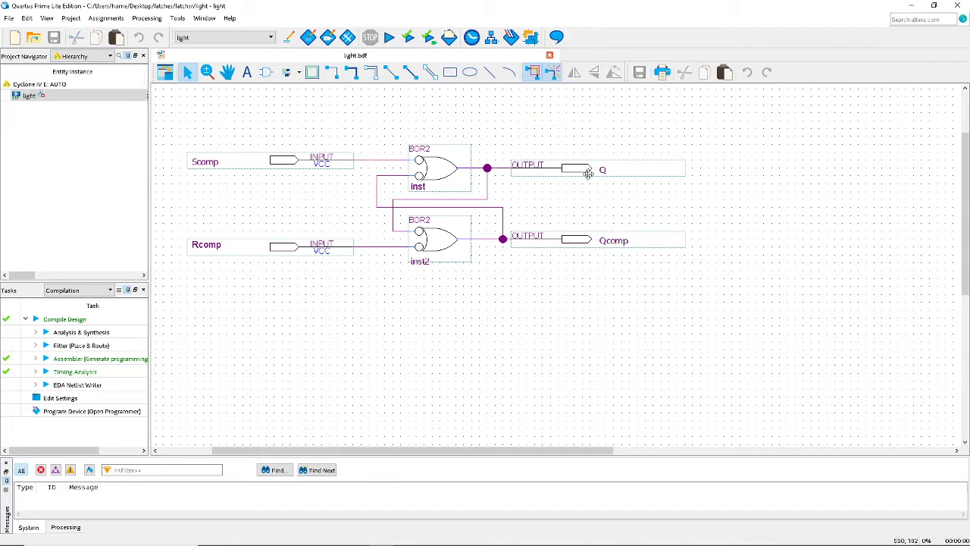
{"action": "left_click", "coordinate": [210, 161]}
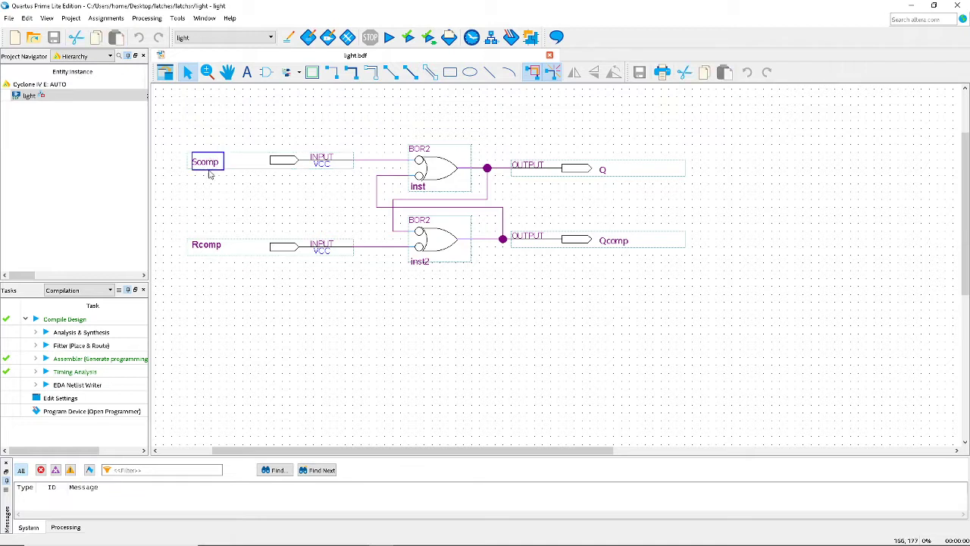
{"action": "left_click", "coordinate": [211, 245]}
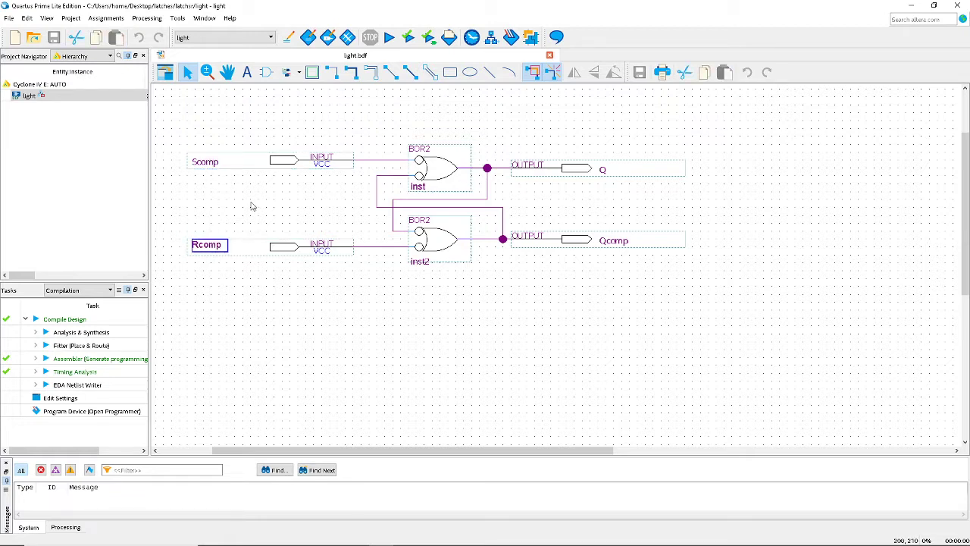
{"action": "left_click", "coordinate": [342, 202]}
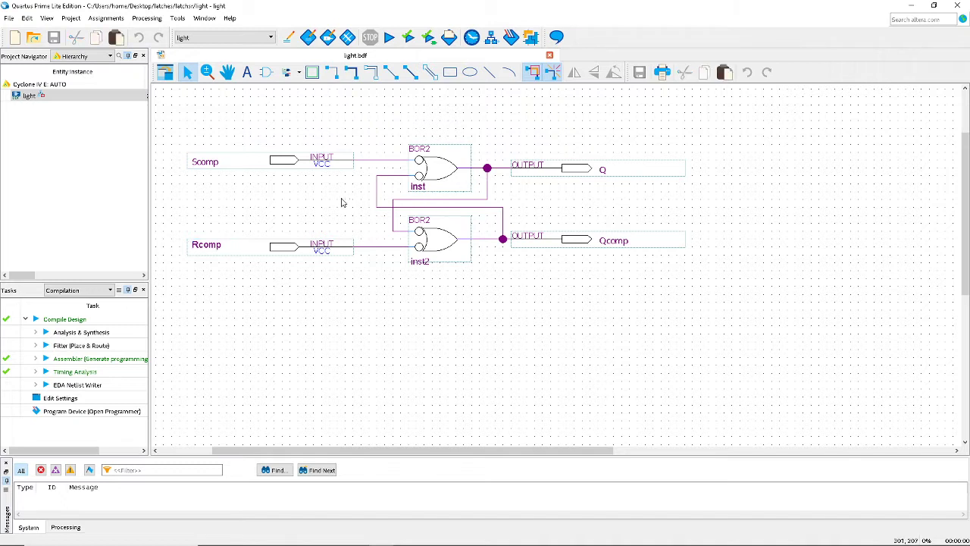
Step: Start the full compilation of the project and open the waveform file light.vwf from the latchsr folder
{"action": "left_click", "coordinate": [388, 38]}
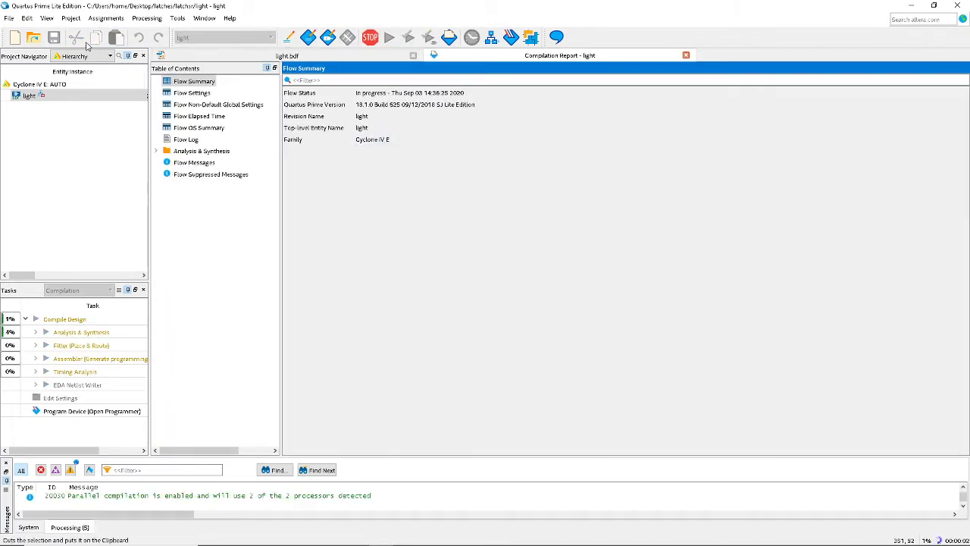
{"action": "left_click", "coordinate": [10, 18]}
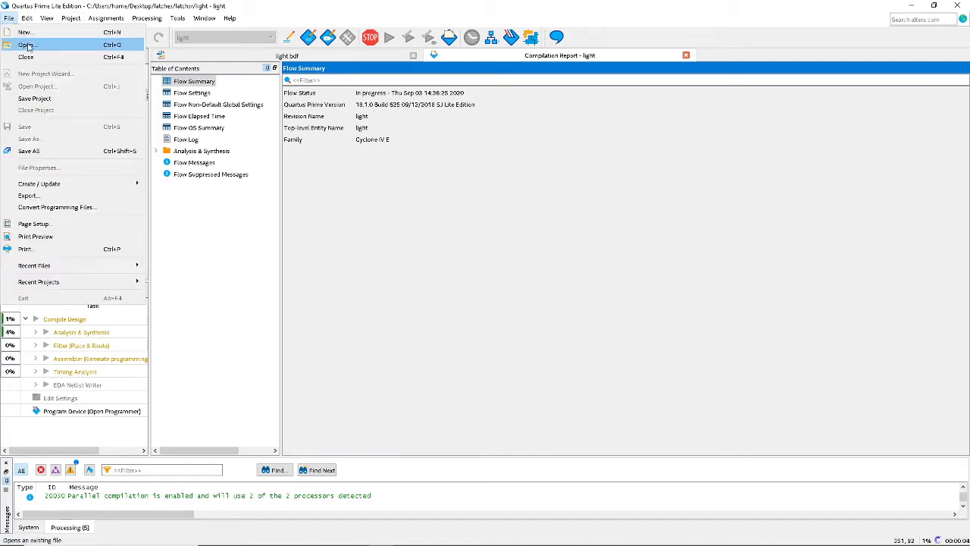
{"action": "left_click", "coordinate": [30, 45]}
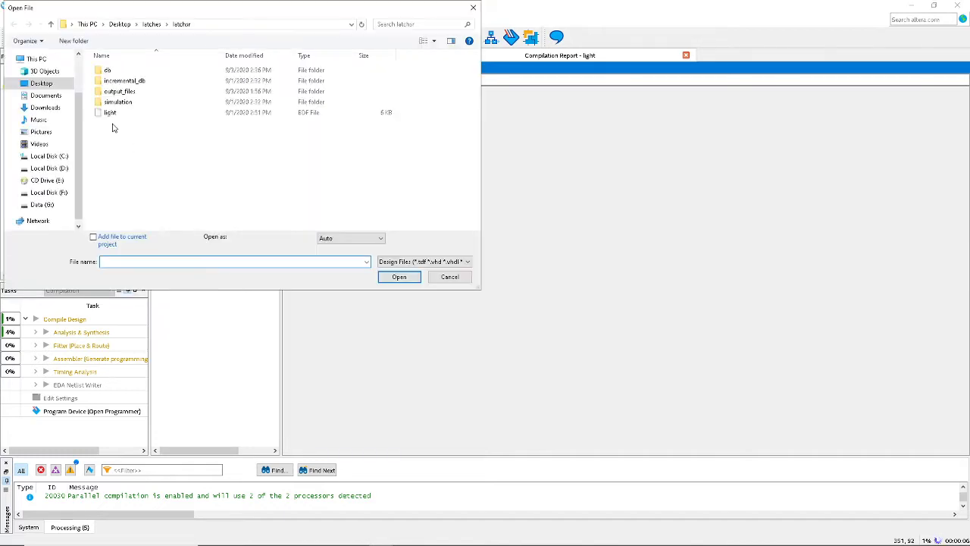
{"action": "left_click", "coordinate": [424, 262]}
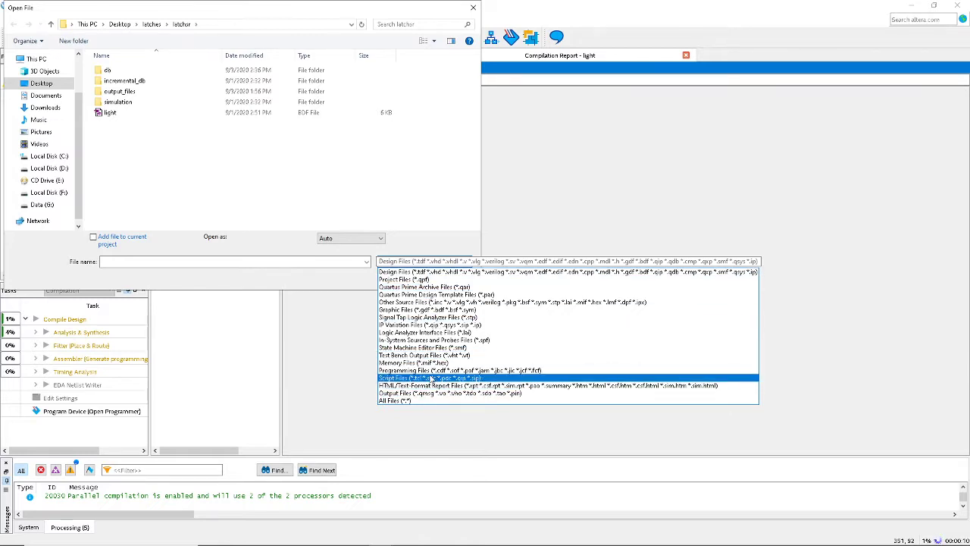
{"action": "left_click", "coordinate": [416, 401]}
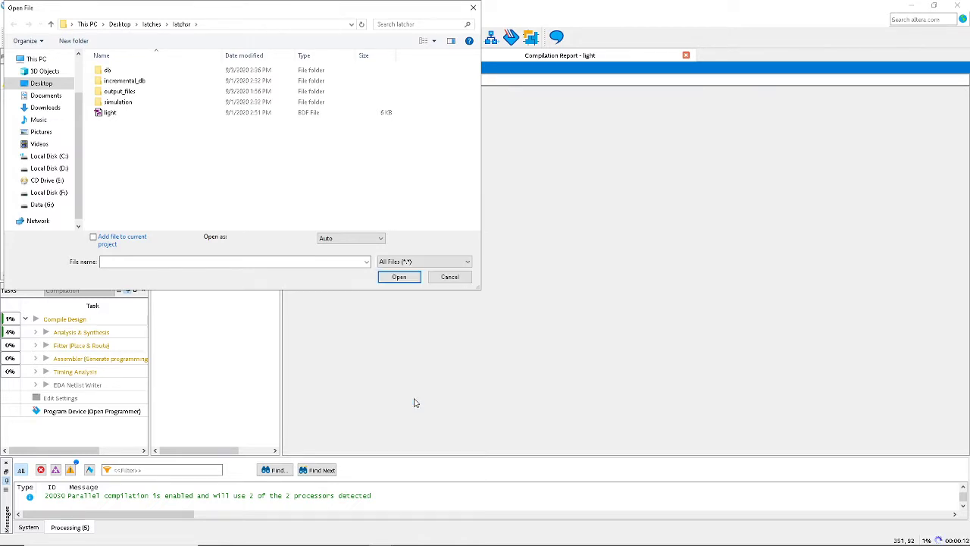
{"action": "left_click", "coordinate": [129, 144]}
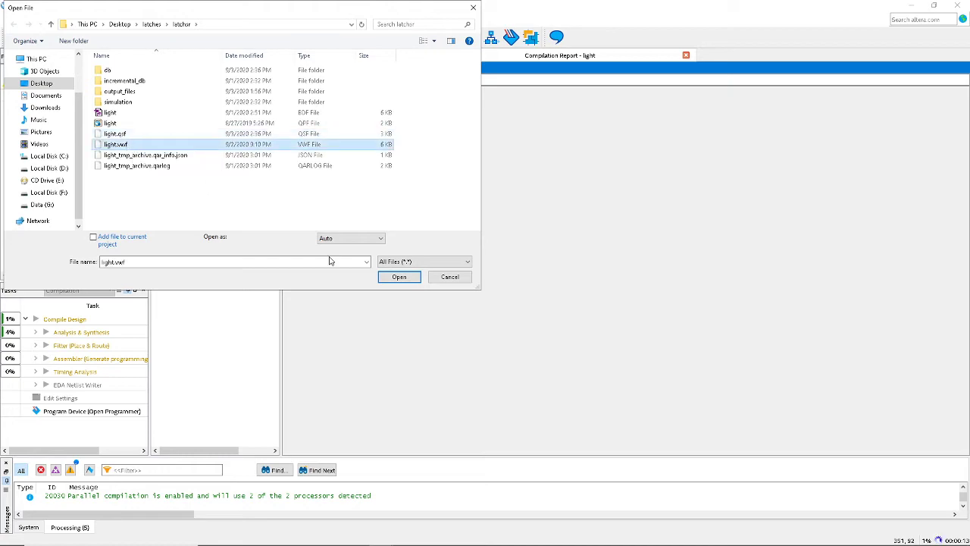
{"action": "left_click", "coordinate": [398, 277]}
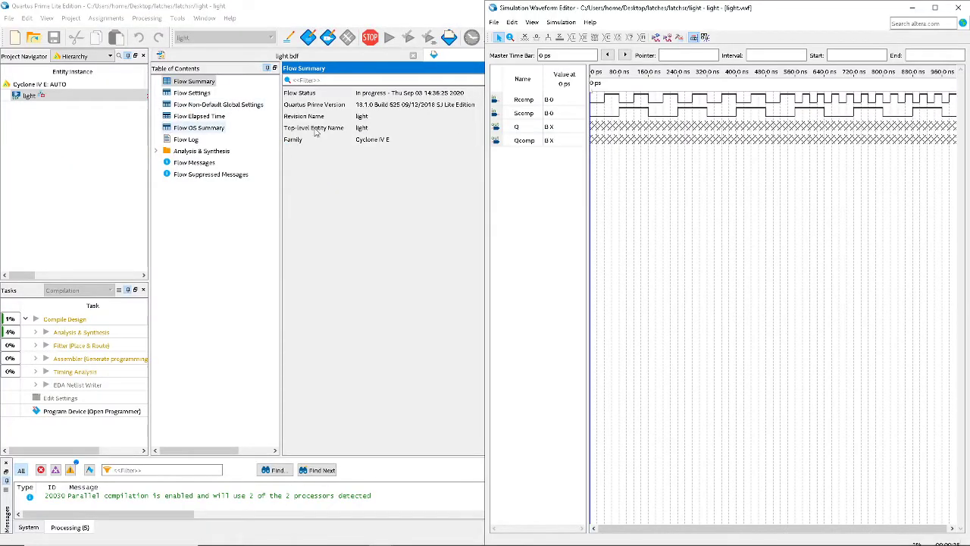
Step: Maximize the waveform editor and save the simulation options with VHDL as the HDL language
{"action": "double_click", "coordinate": [677, 9]}
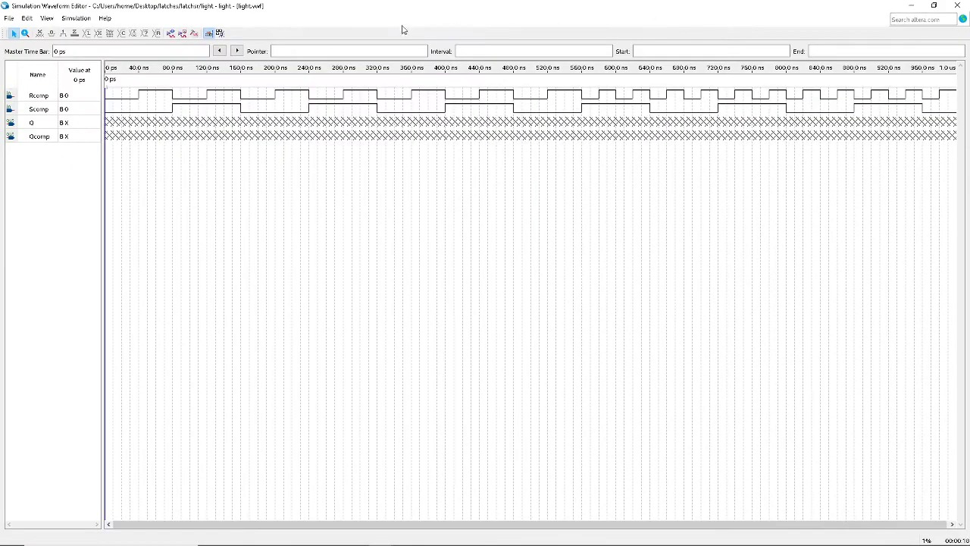
{"action": "left_click", "coordinate": [76, 17]}
{"action": "left_click", "coordinate": [85, 32]}
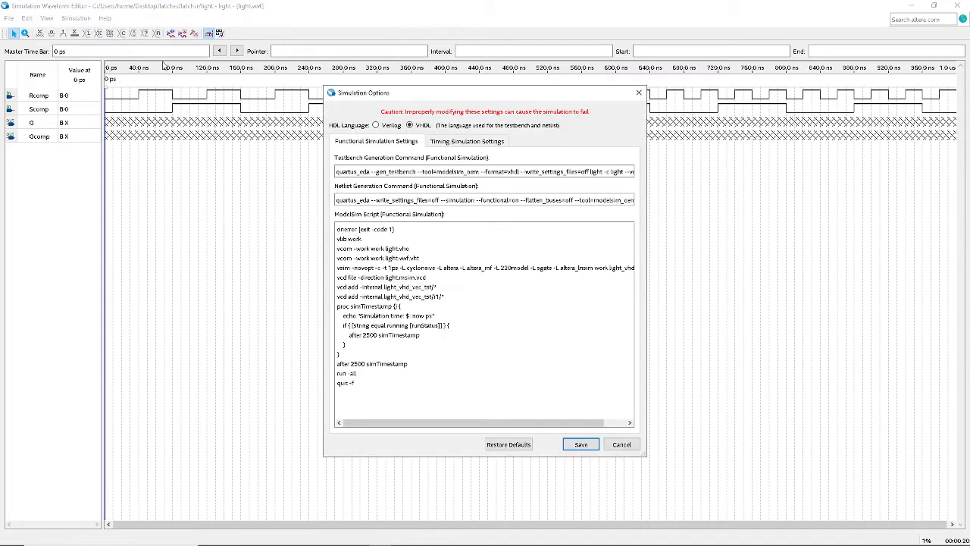
{"action": "left_click", "coordinate": [409, 125]}
{"action": "left_click", "coordinate": [577, 446]}
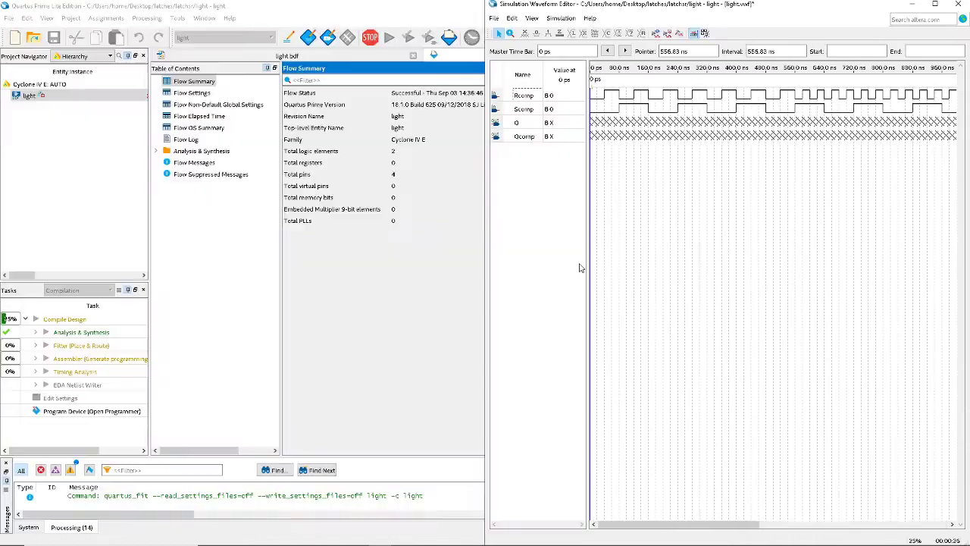
Step: Check the progress of the compilation tasks and the flow summary in the Quartus Prime main window
{"action": "double_click", "coordinate": [316, 10]}
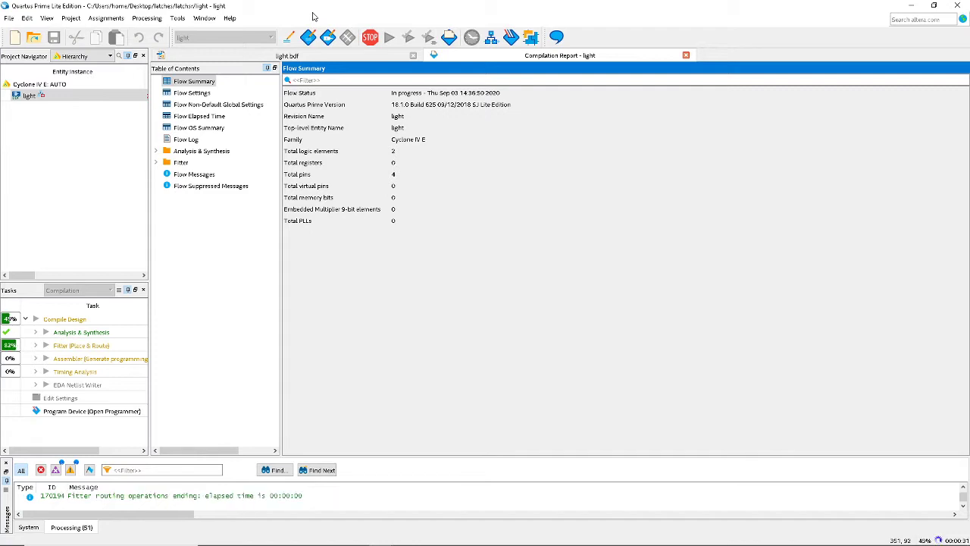
{"action": "double_click", "coordinate": [312, 15]}
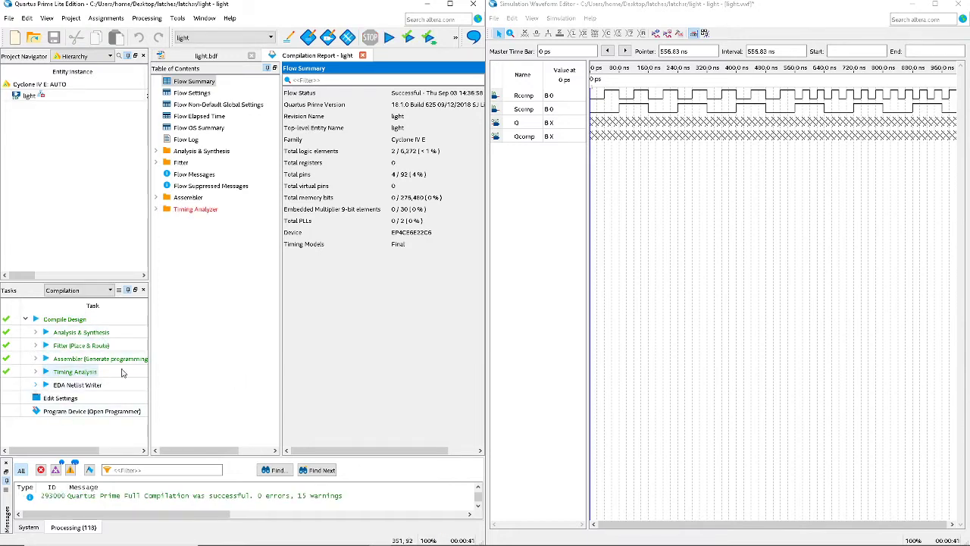
{"action": "left_click", "coordinate": [36, 372]}
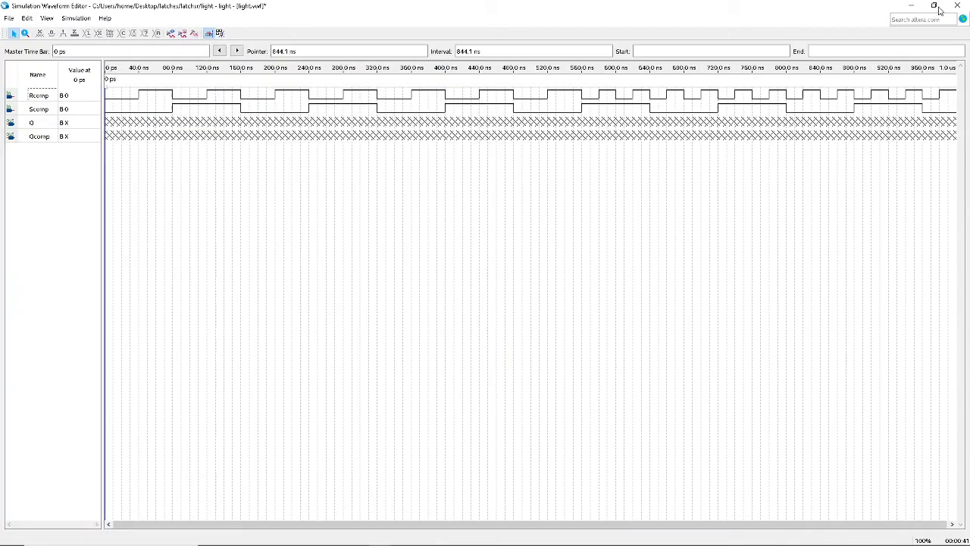
Step: Run the functional simulation of the light.vwf waveforms, saving the pending waveform changes
{"action": "left_click", "coordinate": [935, 5]}
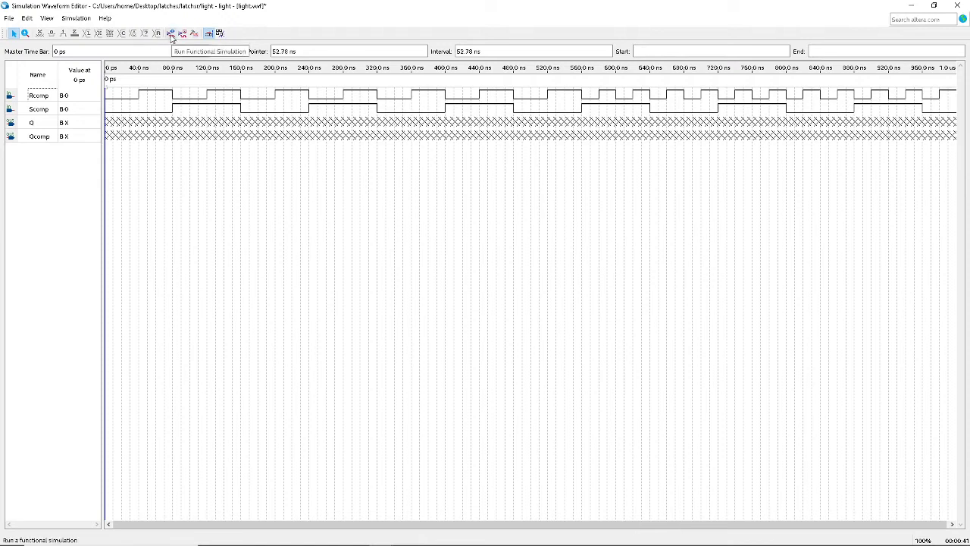
{"action": "left_click", "coordinate": [171, 37]}
{"action": "left_click", "coordinate": [478, 285]}
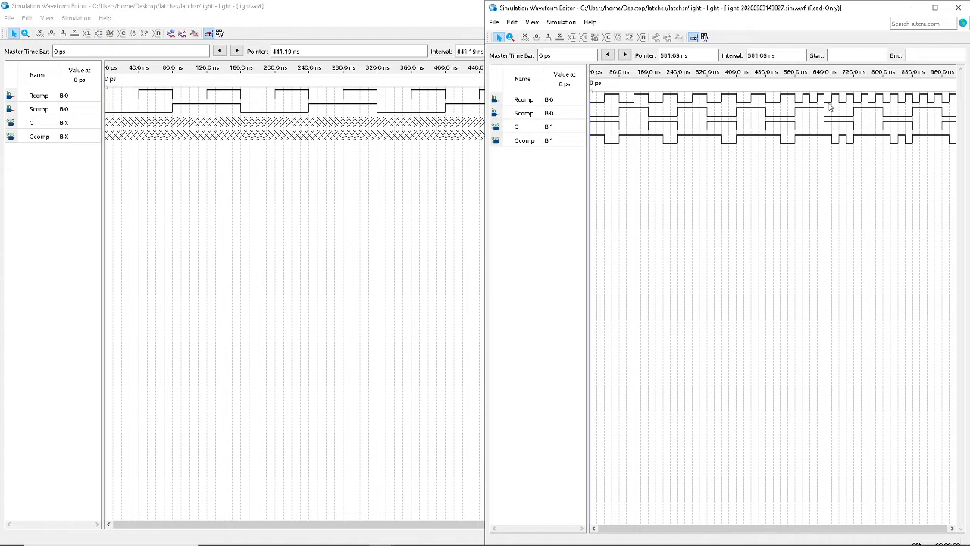
Step: Maximize the simulation result and examine the Qcomp output from 650 to 720 ns against the other signals
{"action": "left_click", "coordinate": [935, 9]}
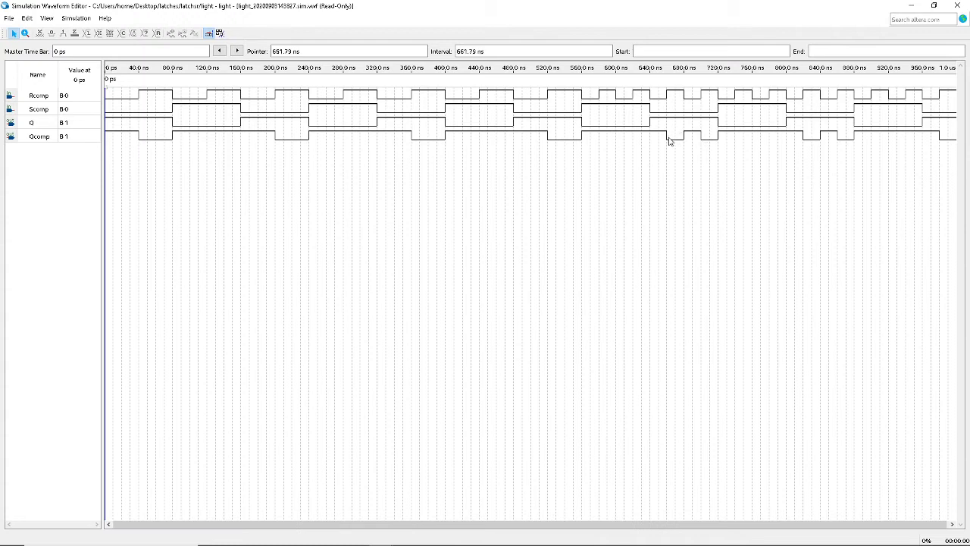
{"action": "left_click_drag", "start_coordinate": [670, 141], "coordinate": [726, 137]}
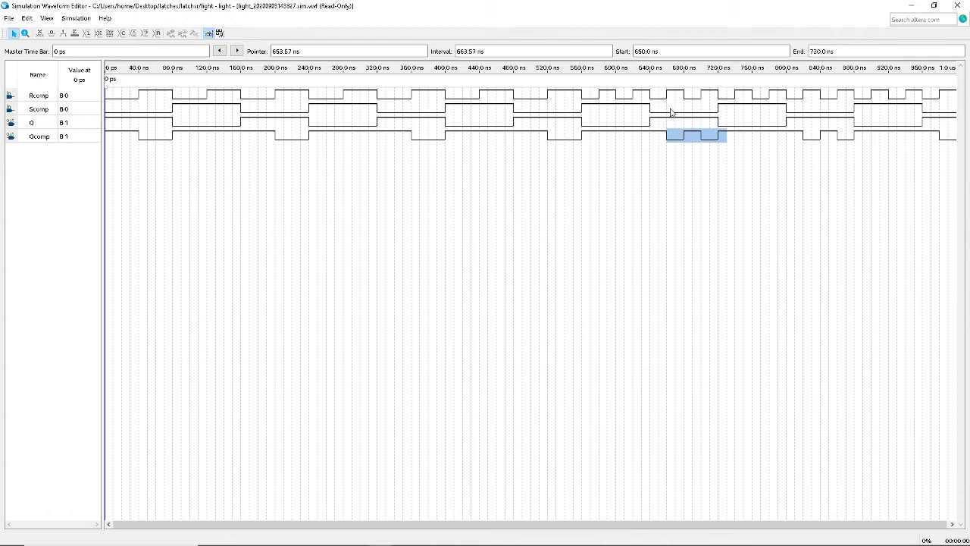
{"action": "left_click_drag", "start_coordinate": [659, 93], "coordinate": [712, 139]}
{"action": "left_click", "coordinate": [722, 111]}
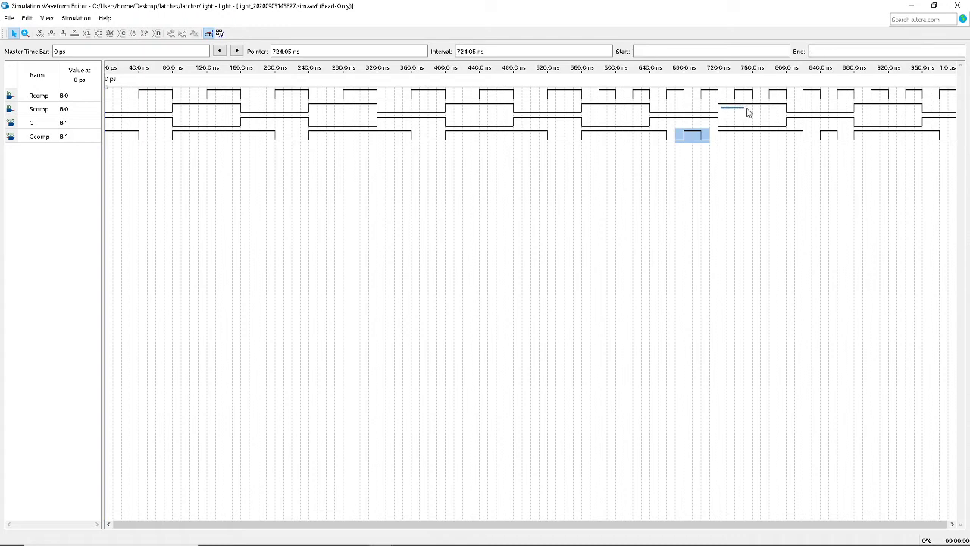
Step: Examine Scomp, Rcomp and Q in the simulation result from 720 to 800 ns, and close the result window
{"action": "left_click_drag", "start_coordinate": [722, 112], "coordinate": [787, 111]}
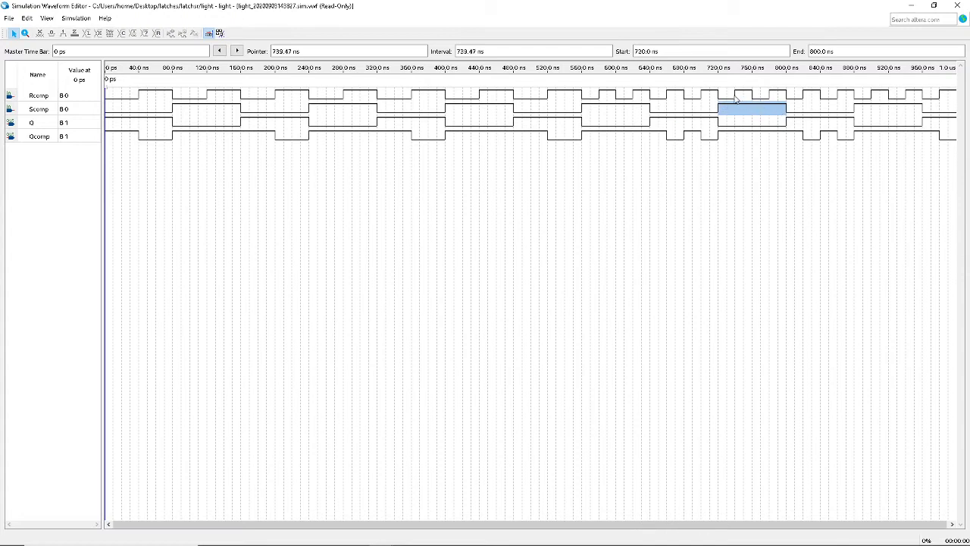
{"action": "left_click_drag", "start_coordinate": [727, 96], "coordinate": [771, 97]}
{"action": "left_click_drag", "start_coordinate": [722, 126], "coordinate": [785, 126]}
{"action": "left_click_drag", "start_coordinate": [721, 96], "coordinate": [780, 123]}
{"action": "left_click", "coordinate": [721, 99]}
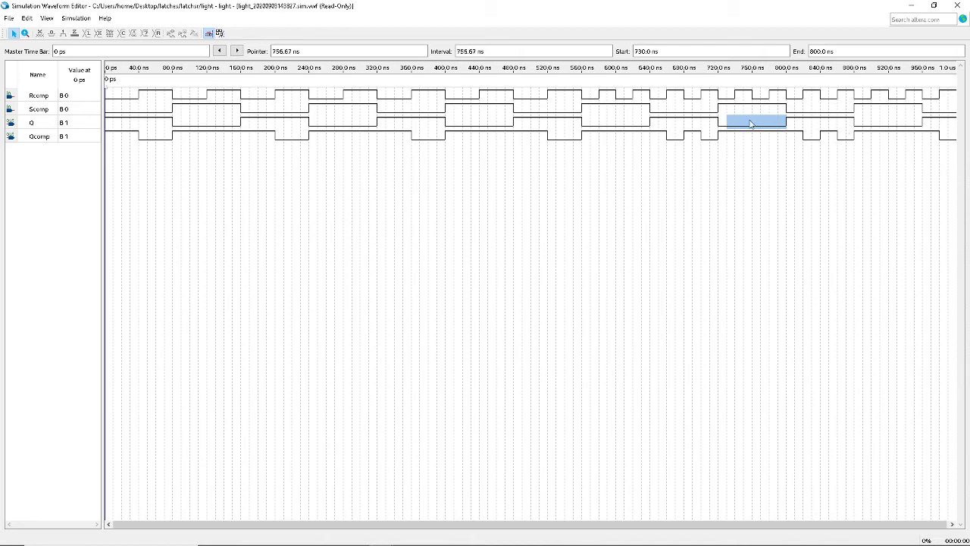
{"action": "left_click", "coordinate": [957, 6]}
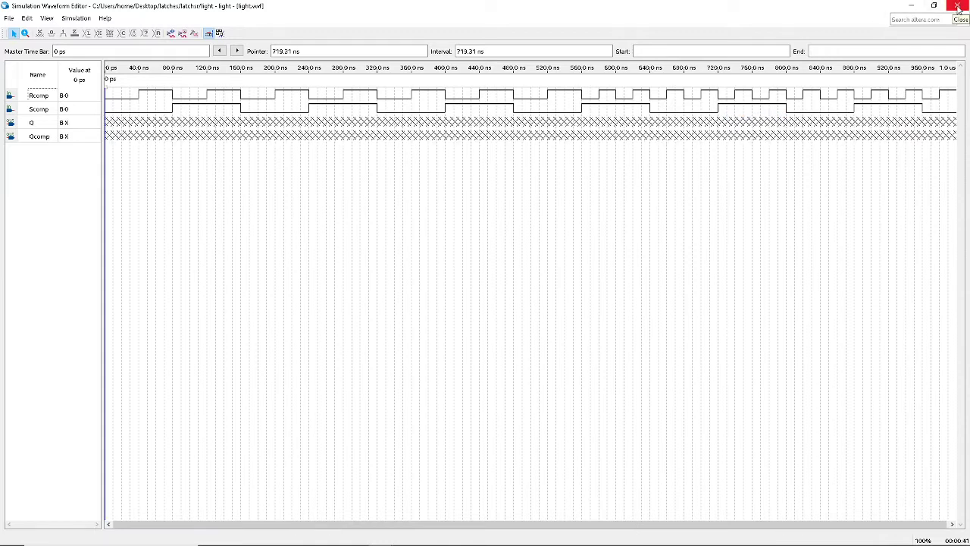
Step: Close the light.vwf waveform editor and the current latchsr project
{"action": "left_click", "coordinate": [958, 6]}
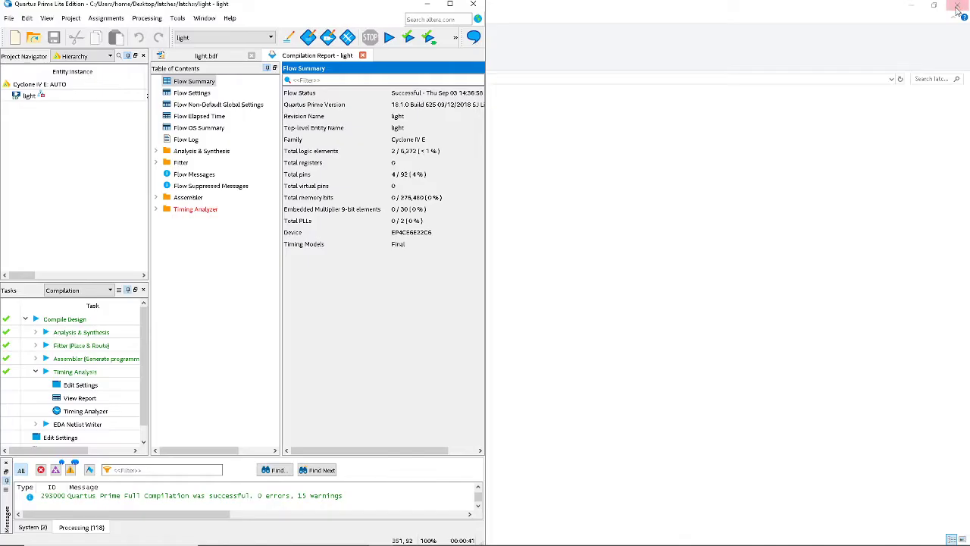
{"action": "left_click", "coordinate": [8, 19]}
{"action": "left_click", "coordinate": [40, 112]}
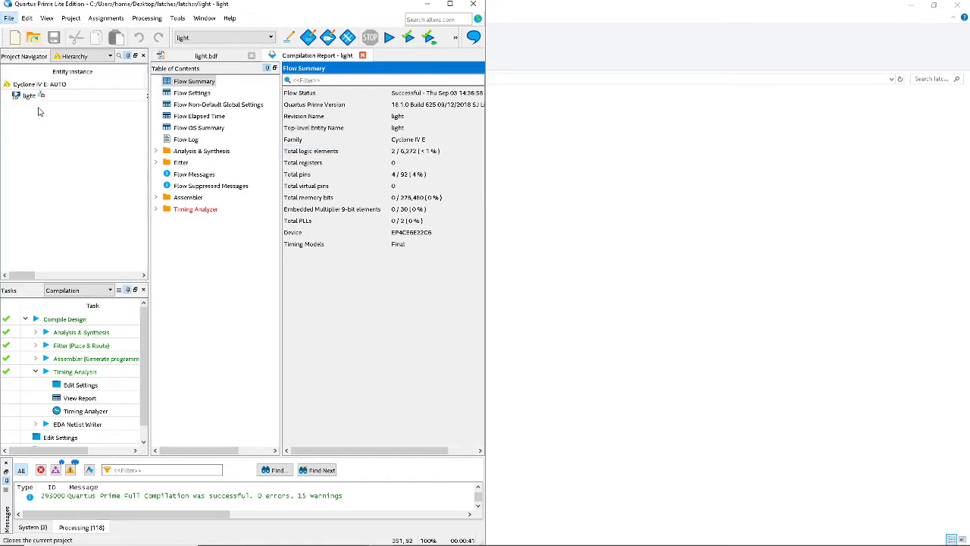
Step: Open the light project from the latchsren folder inside latches
{"action": "left_click", "coordinate": [9, 18]}
{"action": "left_click", "coordinate": [38, 84]}
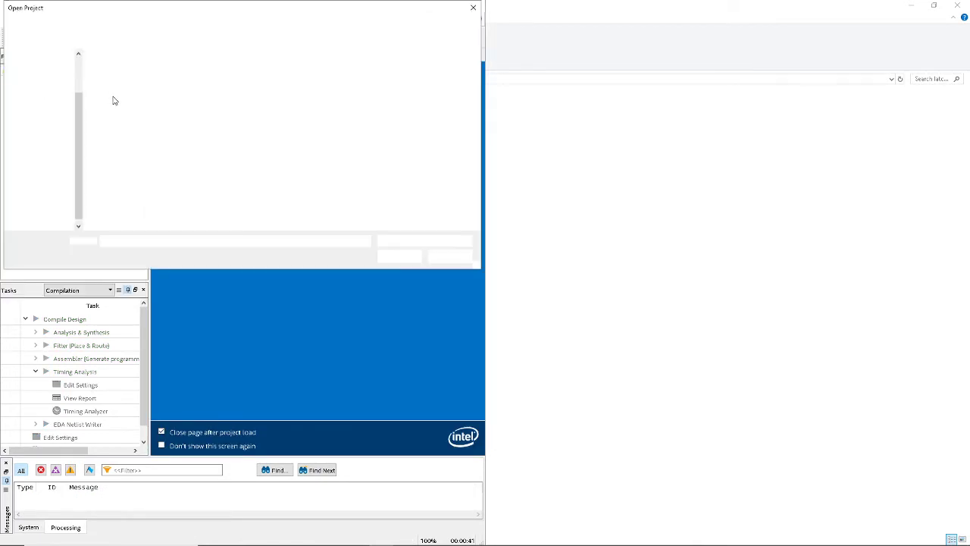
{"action": "left_click", "coordinate": [151, 24]}
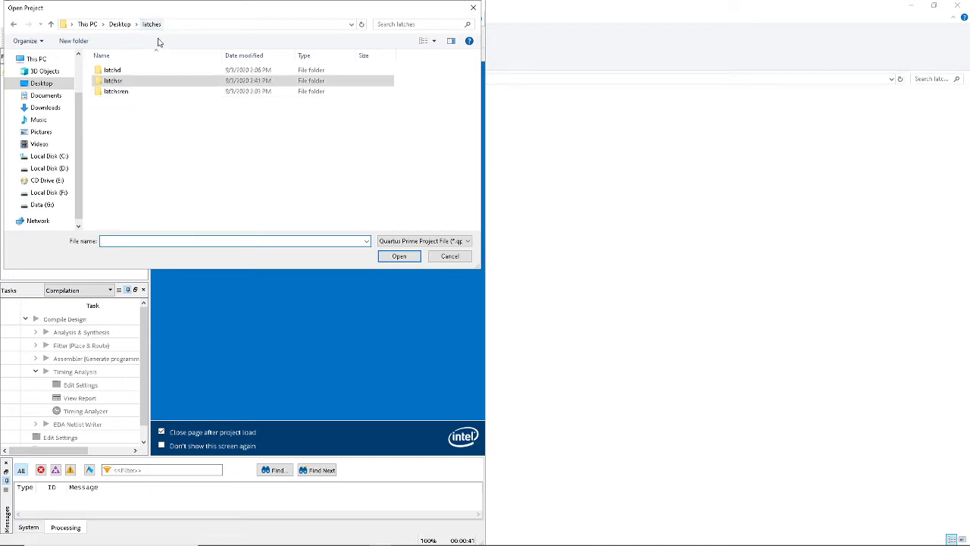
{"action": "double_click", "coordinate": [129, 92]}
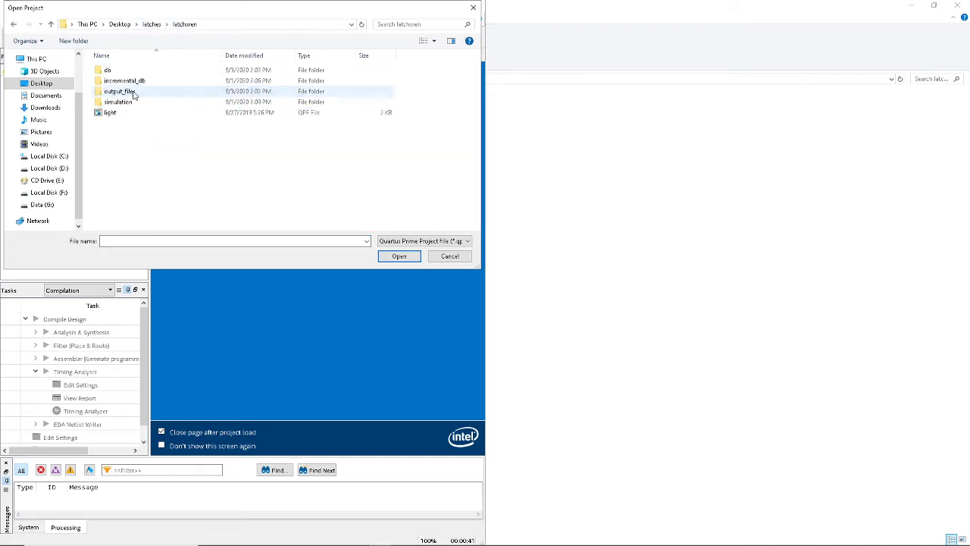
{"action": "left_click", "coordinate": [112, 114]}
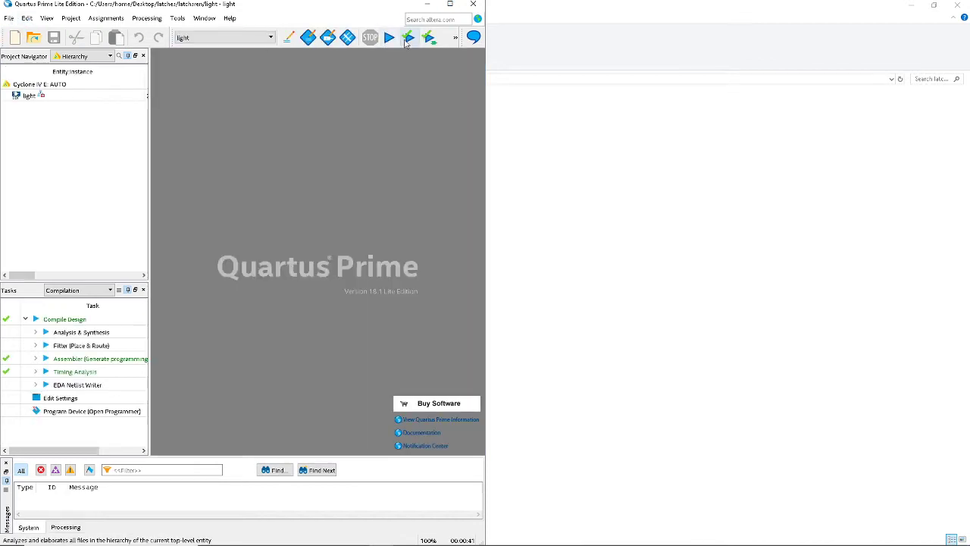
Step: Start a full compilation of the latchsren project and open its light.vwf waveform file
{"action": "left_click", "coordinate": [390, 38]}
{"action": "left_click", "coordinate": [9, 17]}
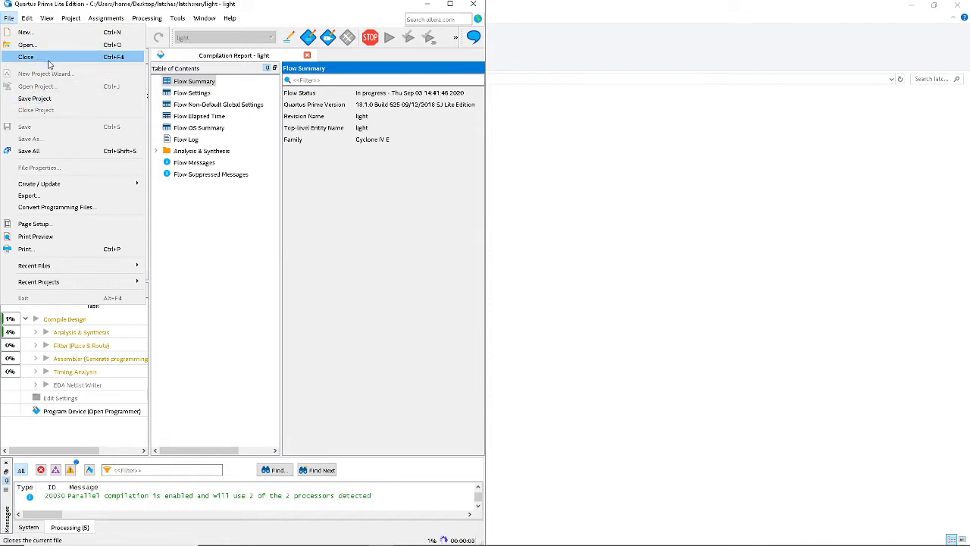
{"action": "left_click", "coordinate": [30, 44]}
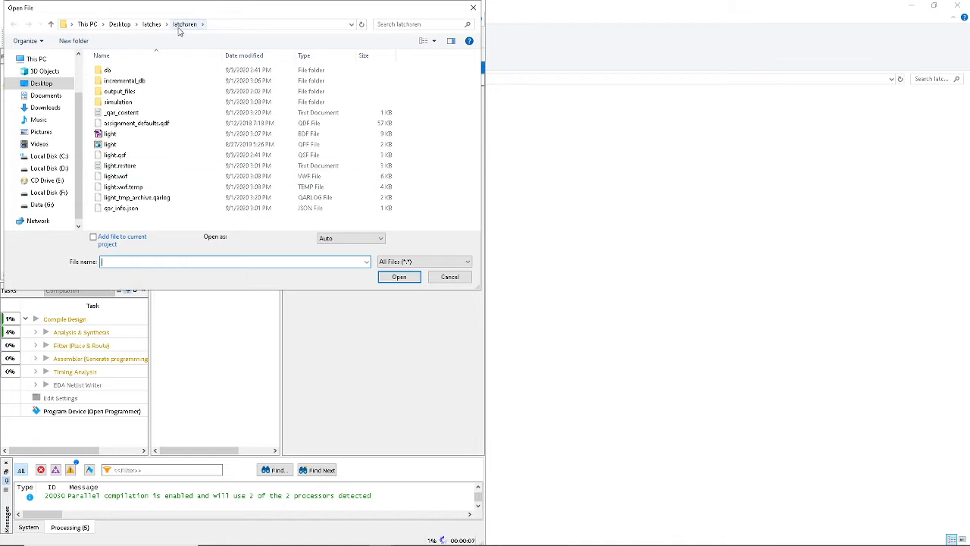
{"action": "left_click", "coordinate": [134, 176]}
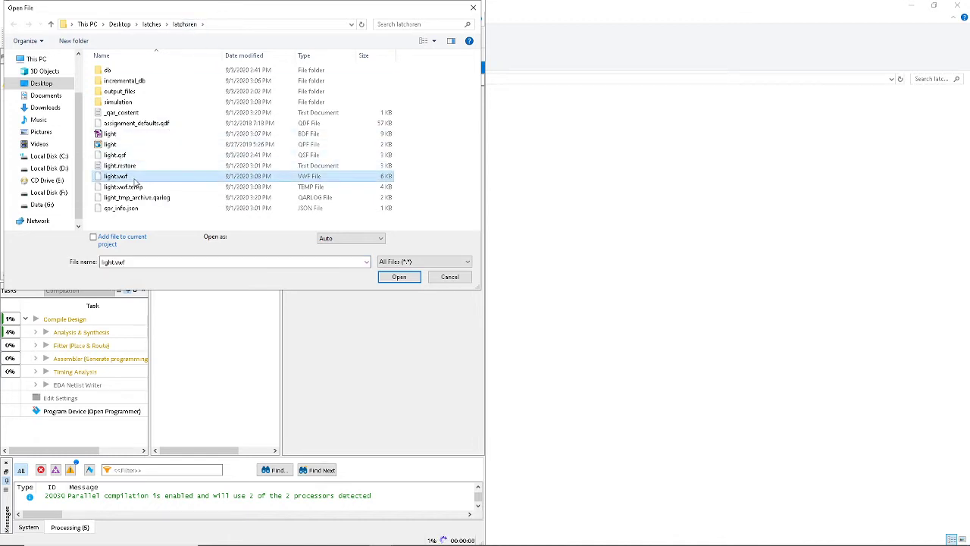
{"action": "left_click", "coordinate": [400, 277]}
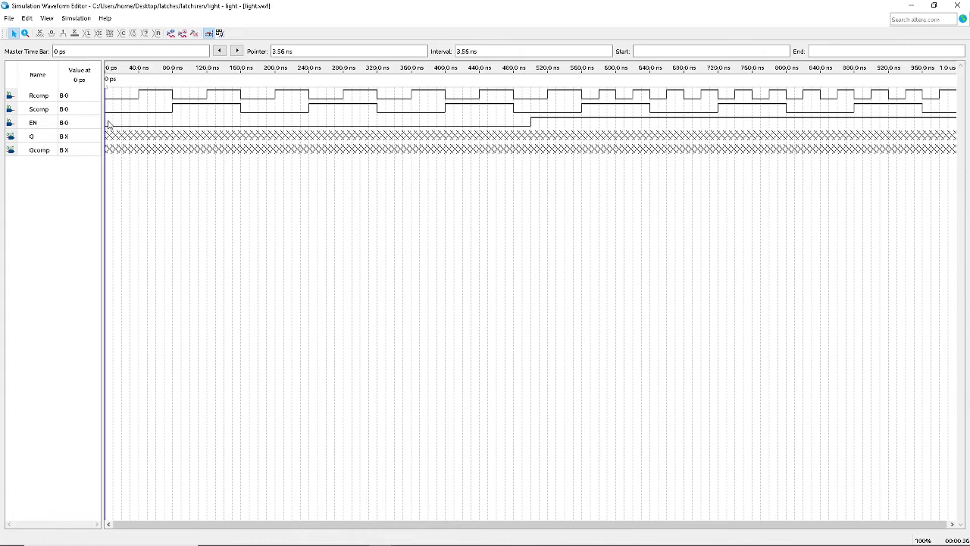
Step: Examine the EN input waveform from 0 to 500 ns and from 500 ns to 1.0 us
{"action": "left_click_drag", "start_coordinate": [108, 123], "coordinate": [530, 127]}
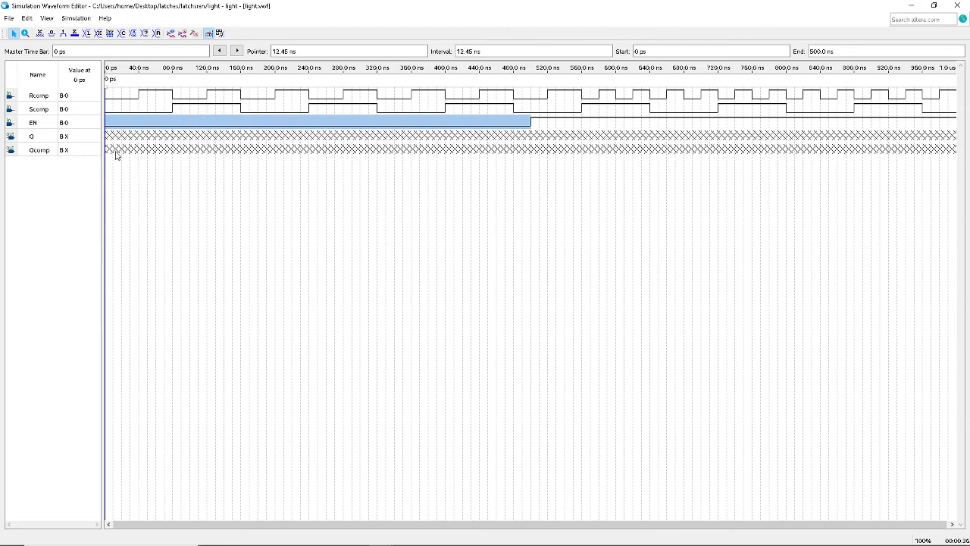
{"action": "left_click", "coordinate": [536, 125]}
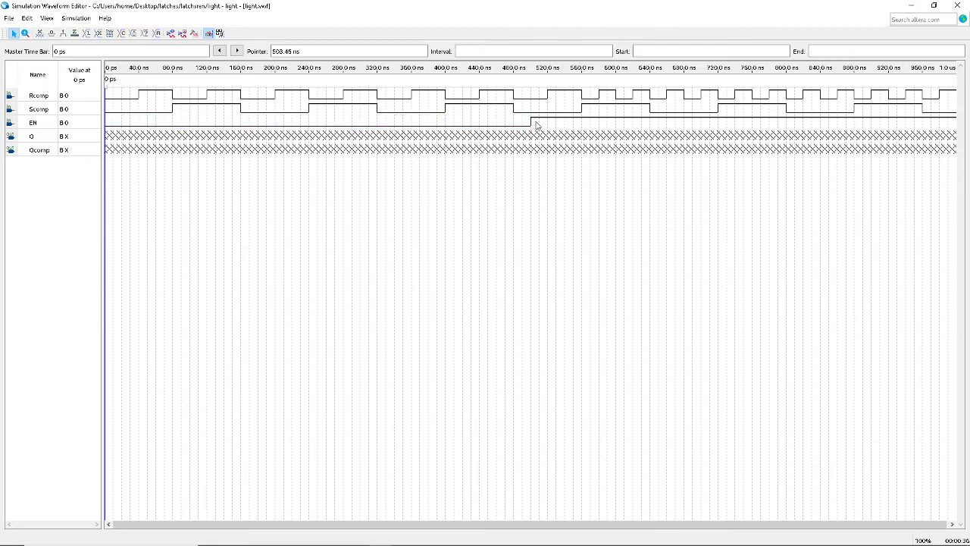
{"action": "left_click_drag", "start_coordinate": [534, 125], "coordinate": [954, 126]}
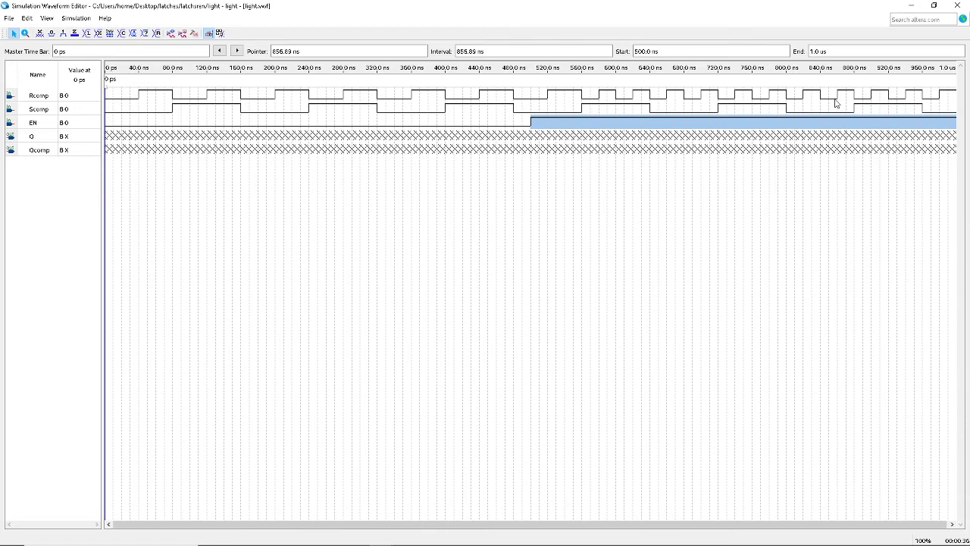
Step: Save the simulation options with VHDL as the HDL language and run the functional simulation of light.vwf, saving the waveform changes
{"action": "key", "text": "super+Right"}
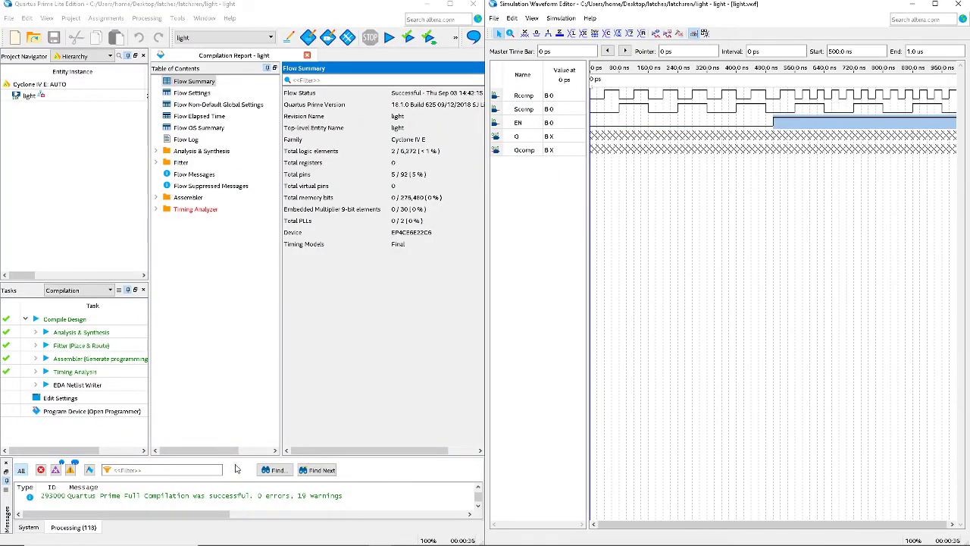
{"action": "left_click", "coordinate": [561, 17]}
{"action": "left_click", "coordinate": [583, 35]}
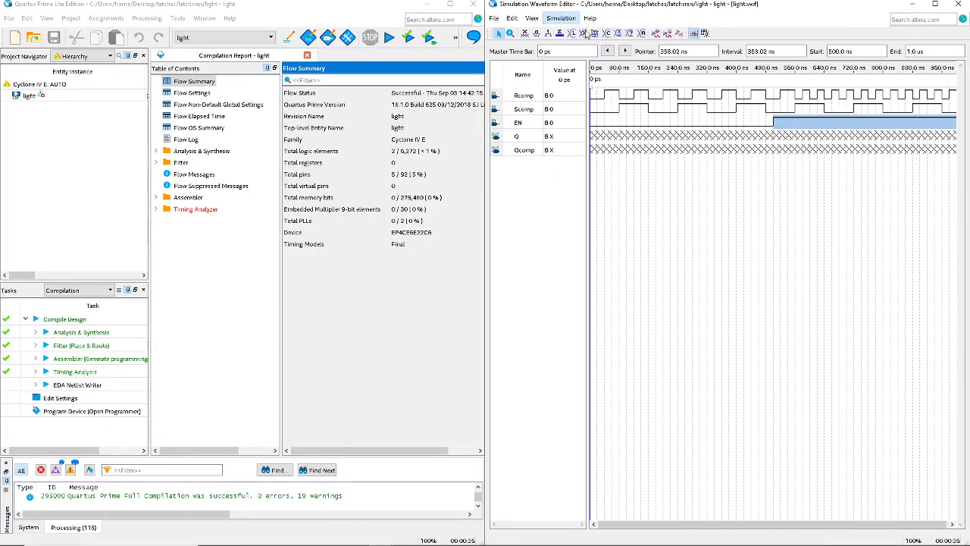
{"action": "left_click", "coordinate": [391, 126]}
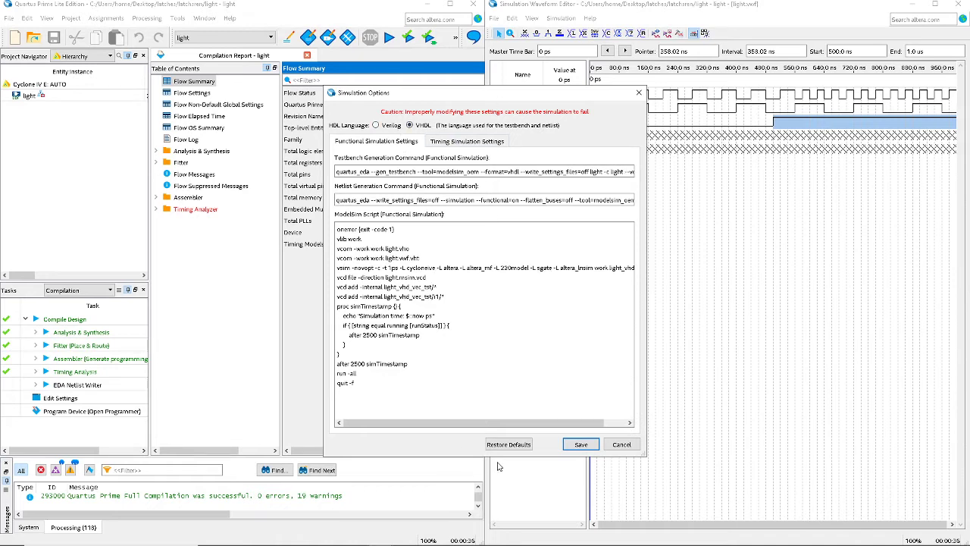
{"action": "left_click", "coordinate": [580, 444]}
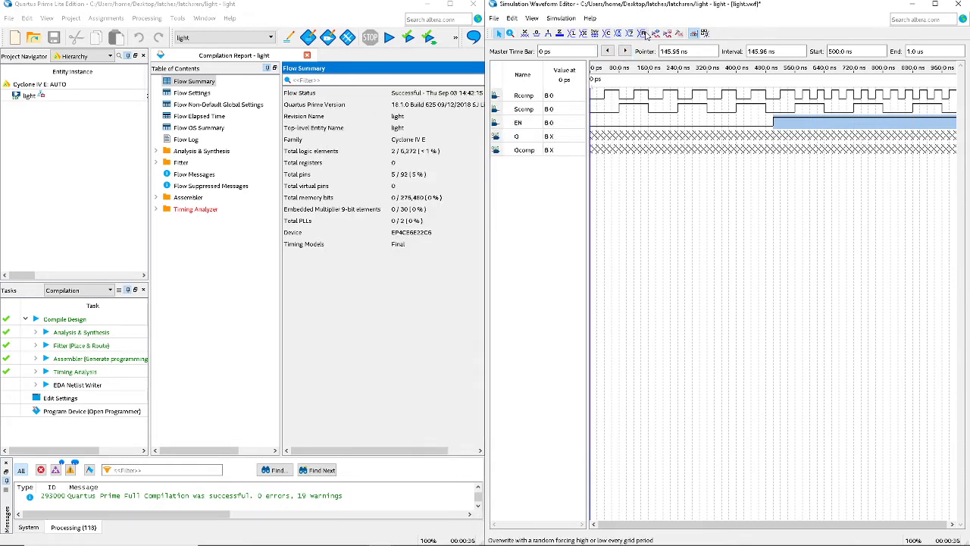
{"action": "left_click", "coordinate": [656, 34]}
{"action": "left_click", "coordinate": [485, 285]}
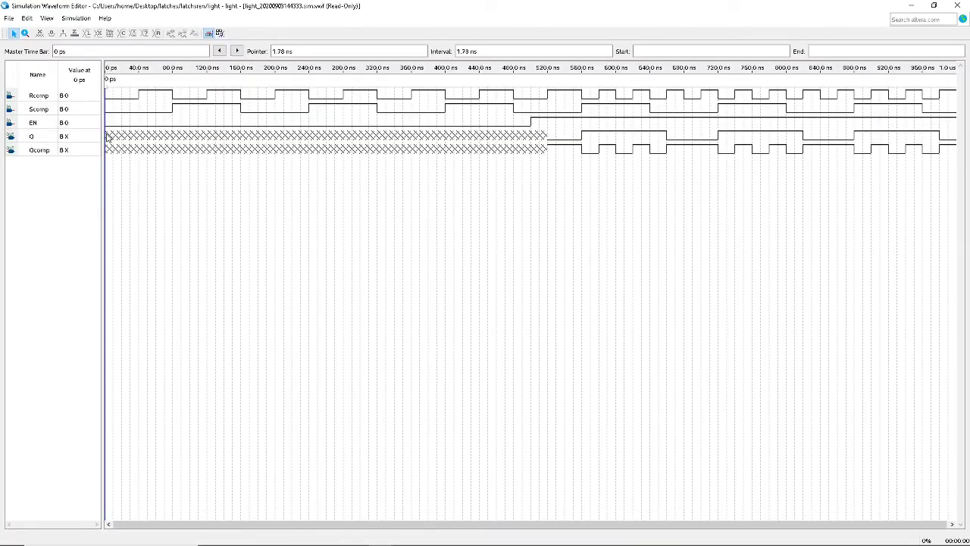
Step: Examine the Q output in the simulation result from 0 to 520 ns
{"action": "left_click_drag", "start_coordinate": [108, 136], "coordinate": [547, 144]}
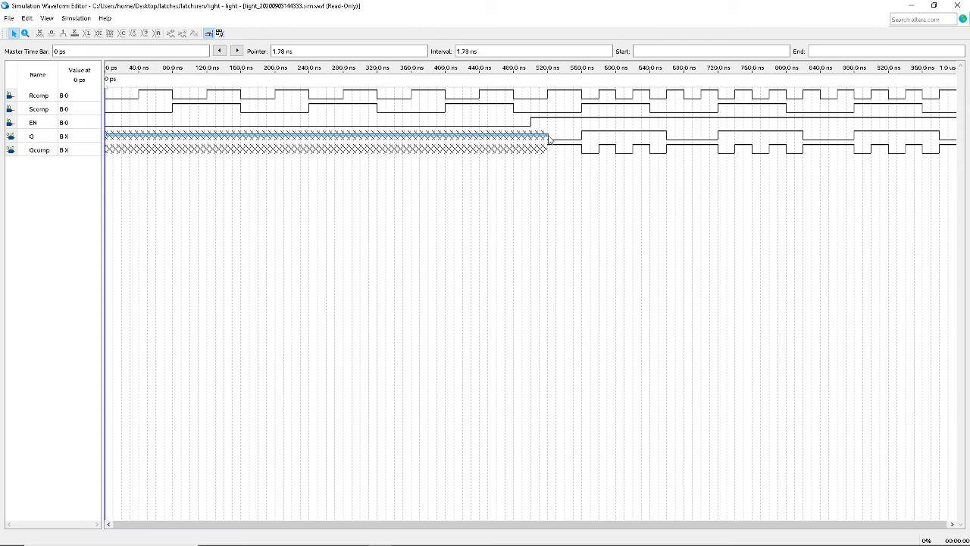
{"action": "left_click", "coordinate": [548, 140]}
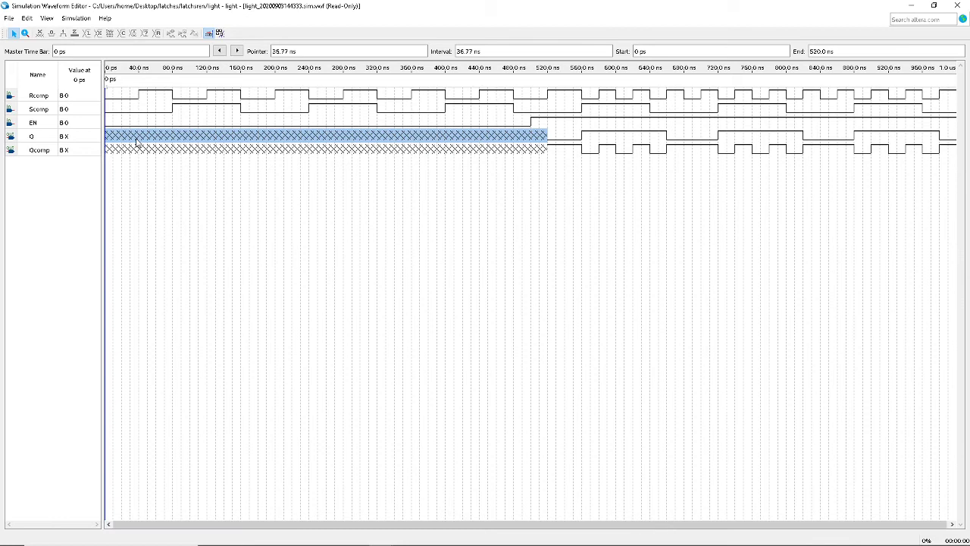
{"action": "left_click", "coordinate": [547, 141]}
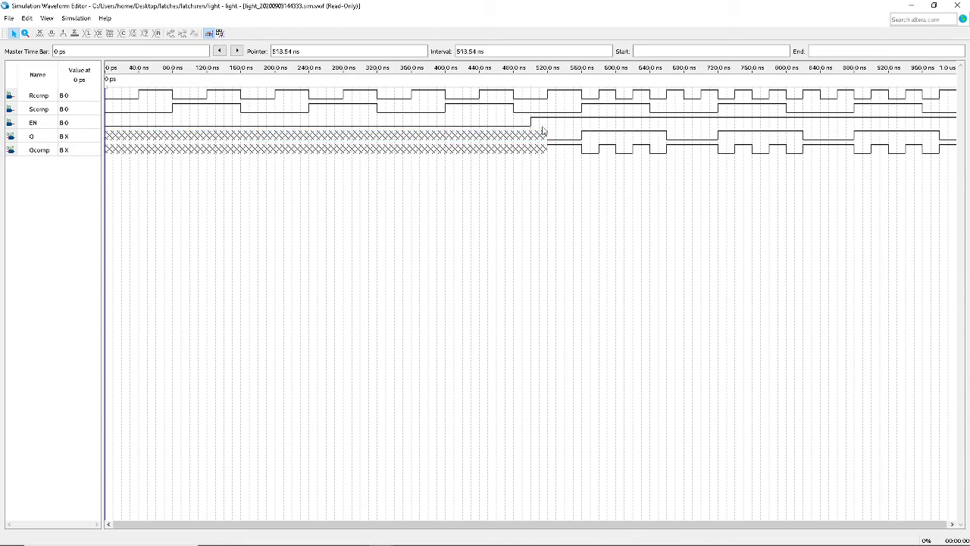
Step: Examine the EN input against Q and Qcomp from 520 ns to 1.0 us, and close the simulation result
{"action": "left_click_drag", "start_coordinate": [534, 124], "coordinate": [688, 128]}
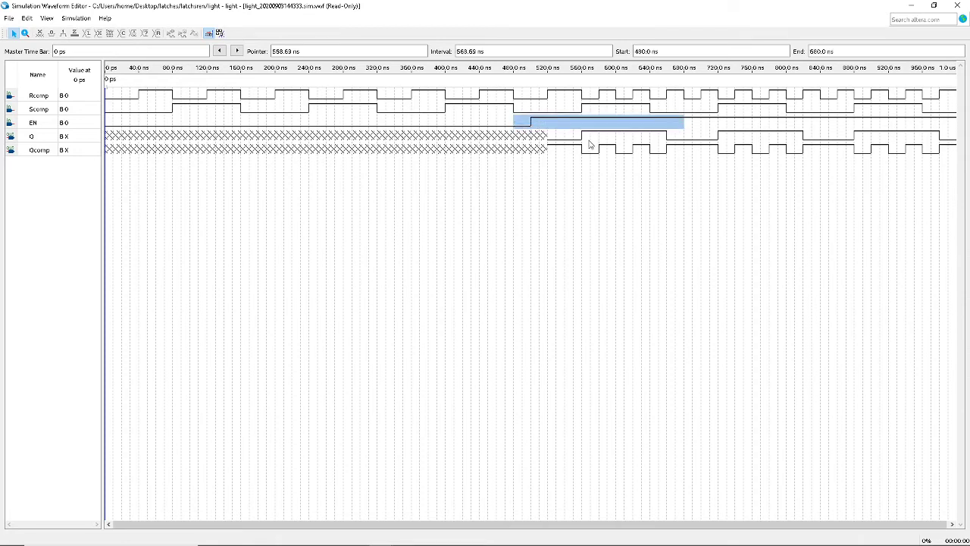
{"action": "left_click_drag", "start_coordinate": [550, 137], "coordinate": [956, 161]}
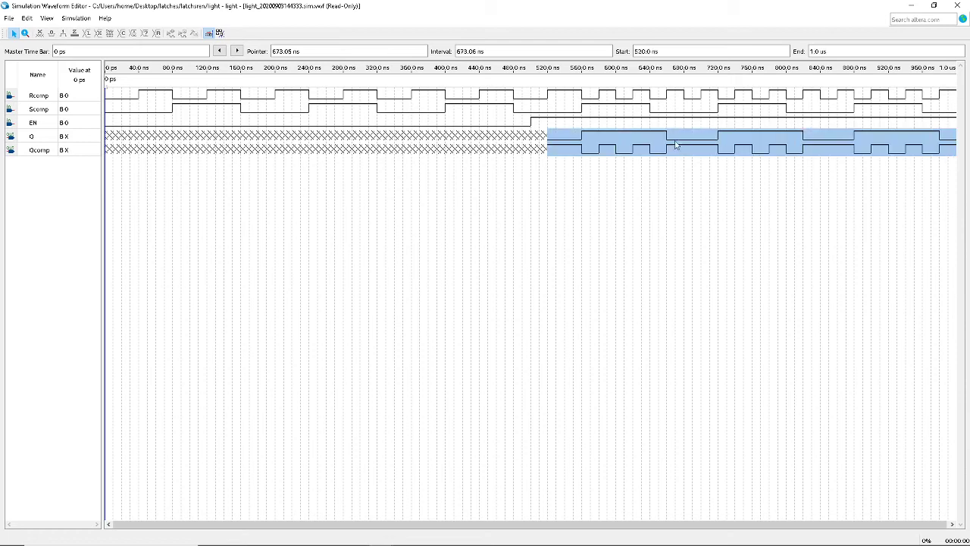
{"action": "left_click", "coordinate": [559, 129]}
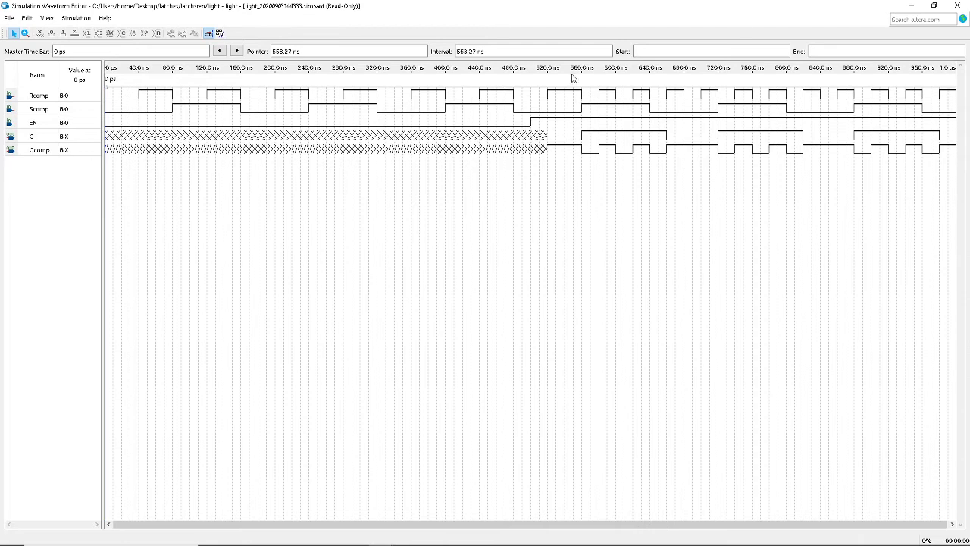
{"action": "left_click_drag", "start_coordinate": [115, 120], "coordinate": [948, 133]}
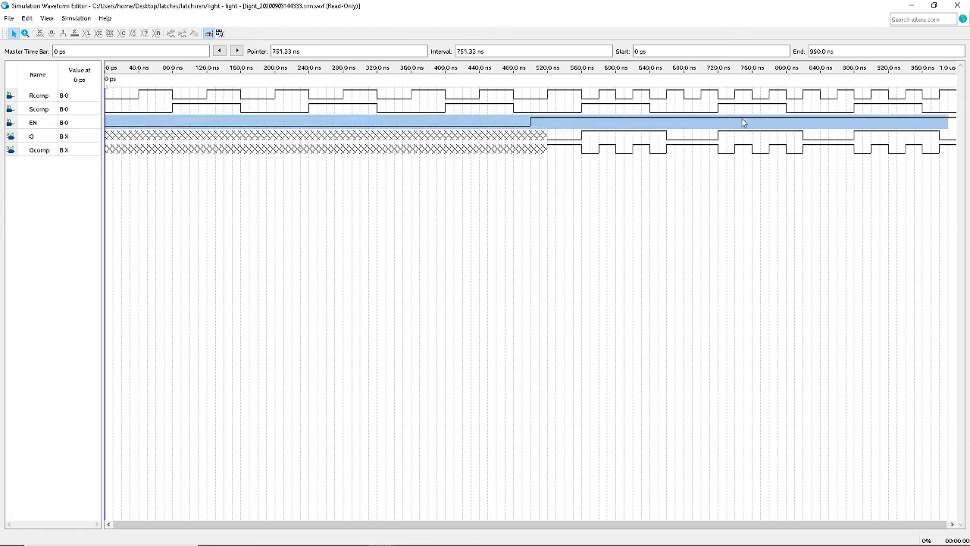
{"action": "left_click", "coordinate": [959, 6]}
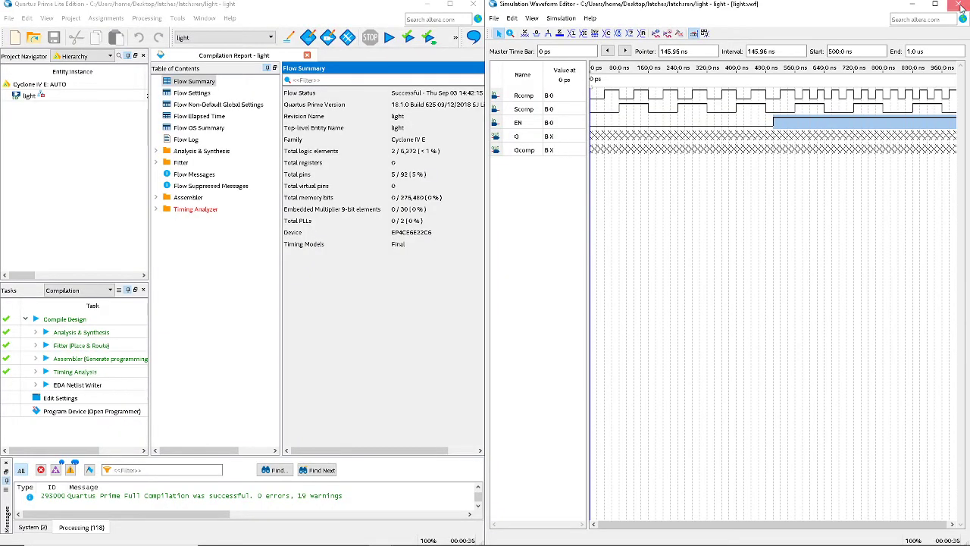
Step: Close the current latchsren project
{"action": "left_click", "coordinate": [11, 19]}
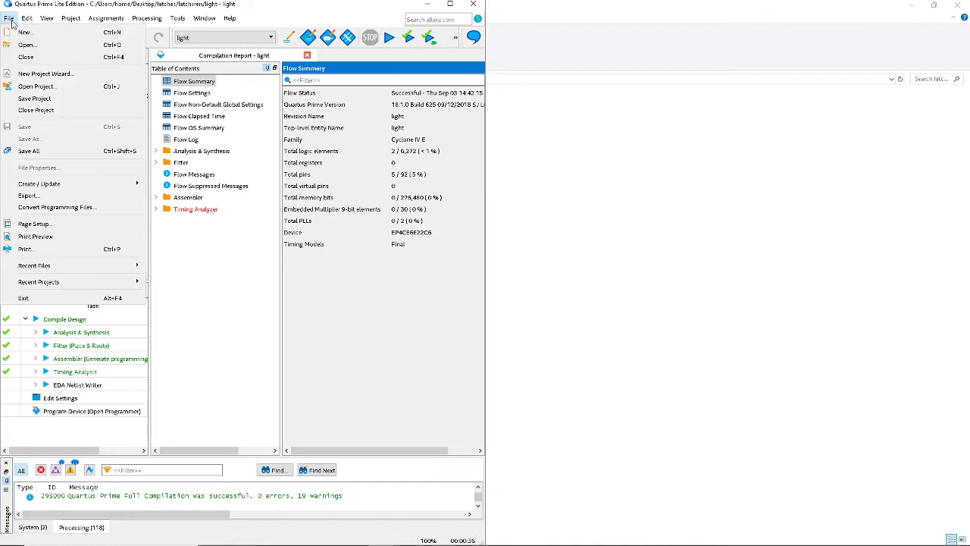
{"action": "left_click", "coordinate": [54, 88]}
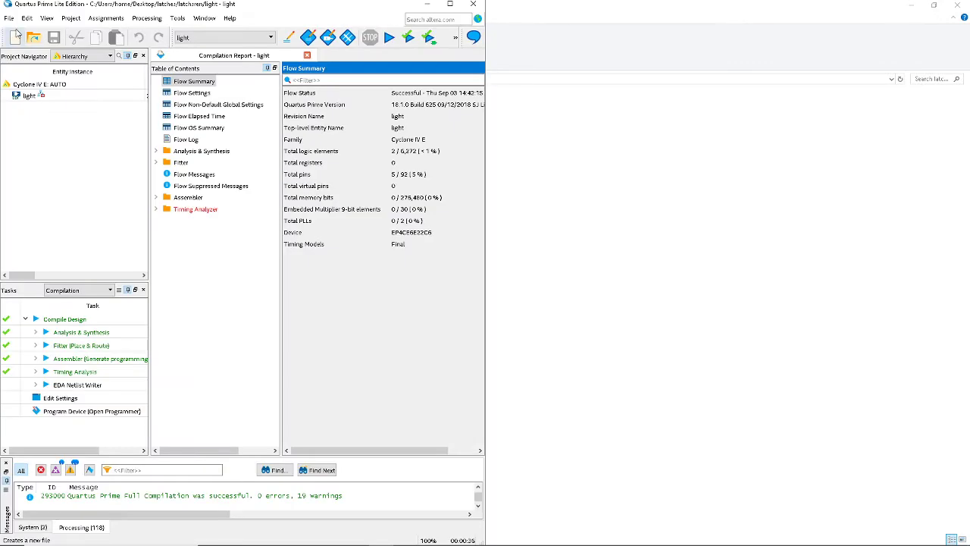
{"action": "left_click", "coordinate": [11, 19]}
{"action": "left_click", "coordinate": [35, 110]}
Step: Open the light project from the latchd folder inside latches
{"action": "left_click", "coordinate": [9, 17]}
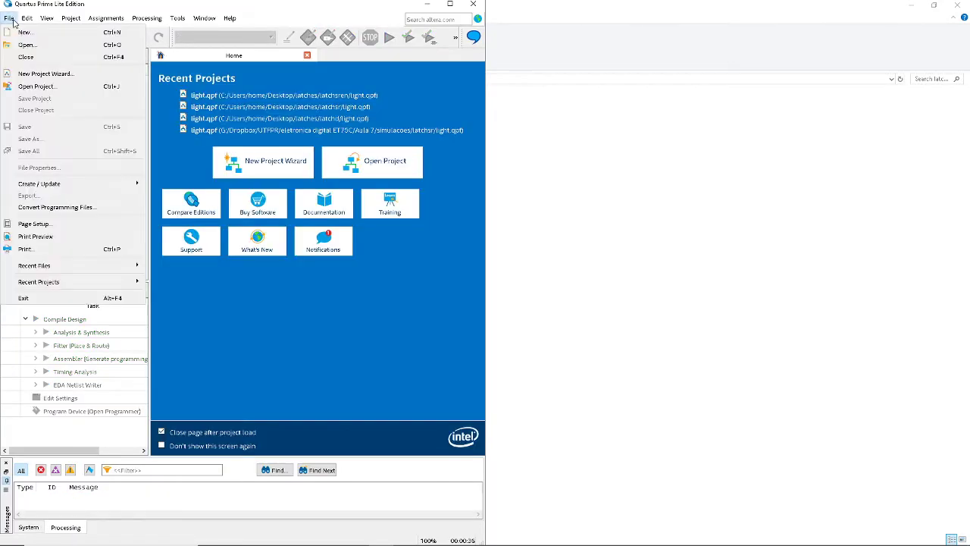
{"action": "left_click", "coordinate": [38, 85]}
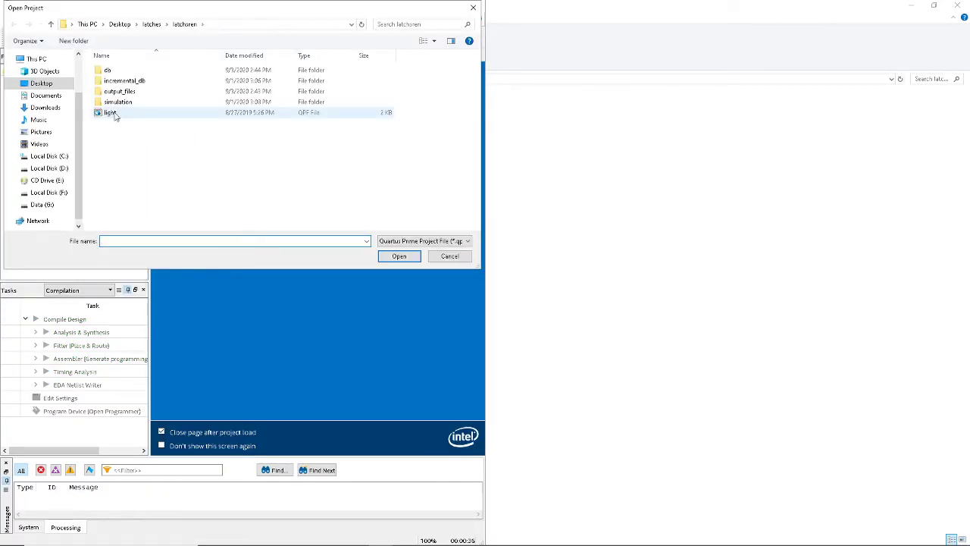
{"action": "left_click", "coordinate": [151, 23]}
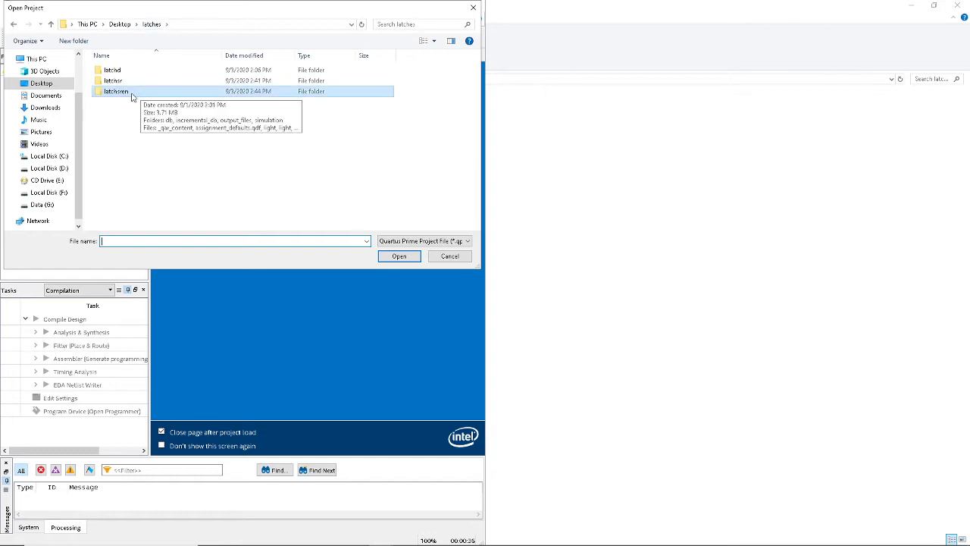
{"action": "double_click", "coordinate": [121, 71]}
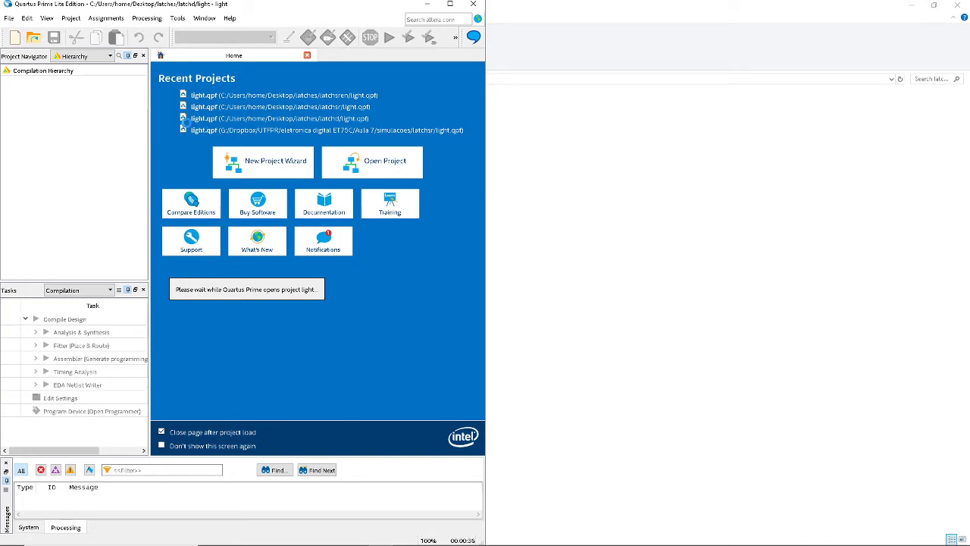
Step: Compile the D latch project and open its light.vwf waveform file
{"action": "left_click", "coordinate": [389, 37]}
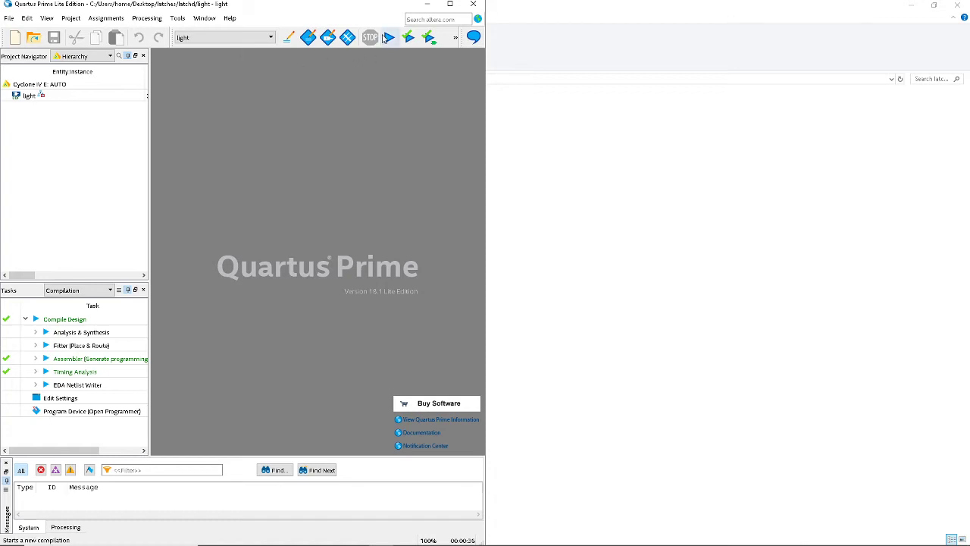
{"action": "left_click", "coordinate": [12, 18]}
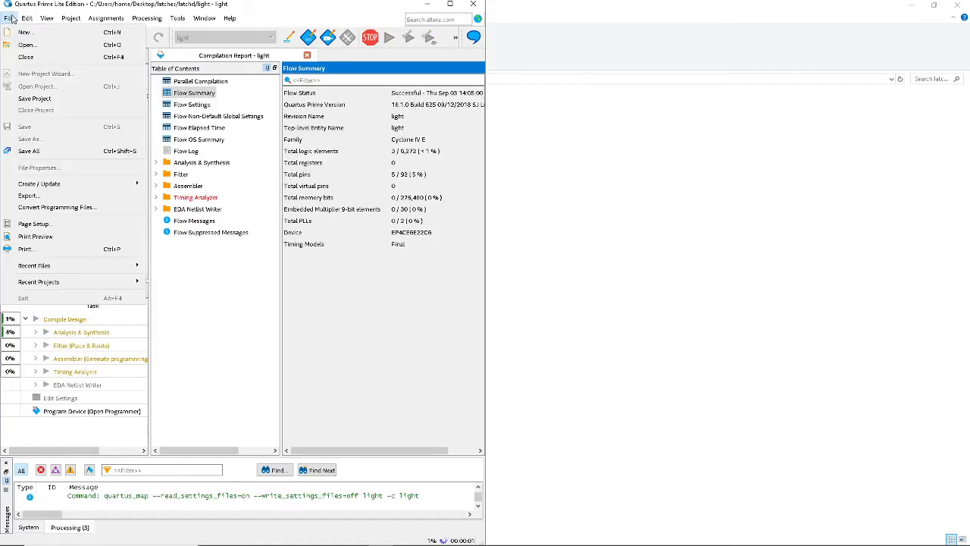
{"action": "left_click", "coordinate": [47, 47]}
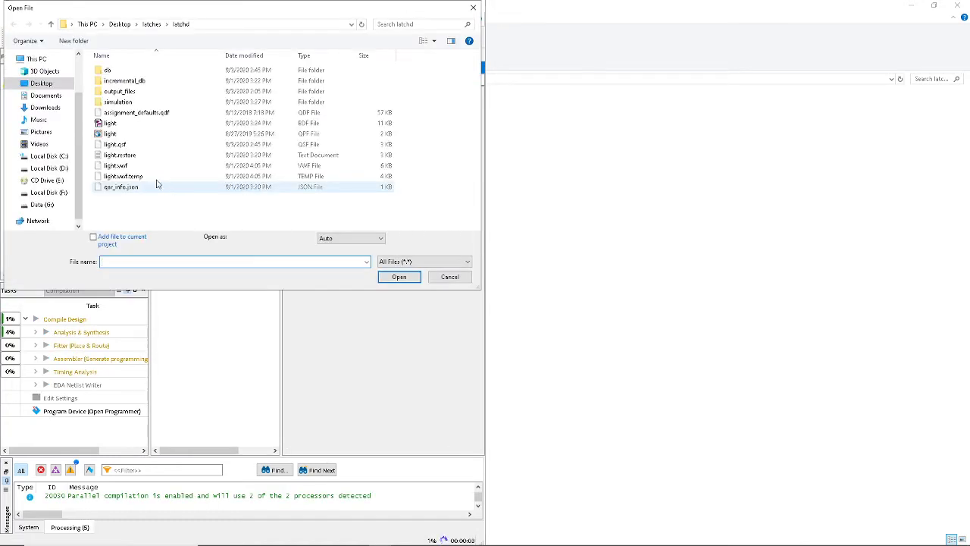
{"action": "left_click", "coordinate": [121, 165]}
{"action": "double_click", "coordinate": [129, 169]}
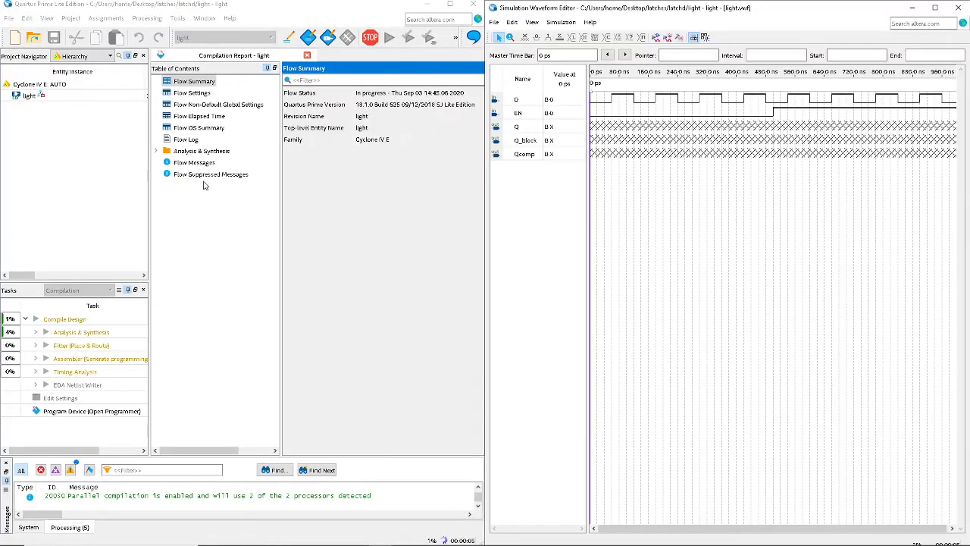
Step: Set the simulation HDL language to Verilog and save the simulation options
{"action": "left_click", "coordinate": [561, 22]}
{"action": "left_click", "coordinate": [585, 36]}
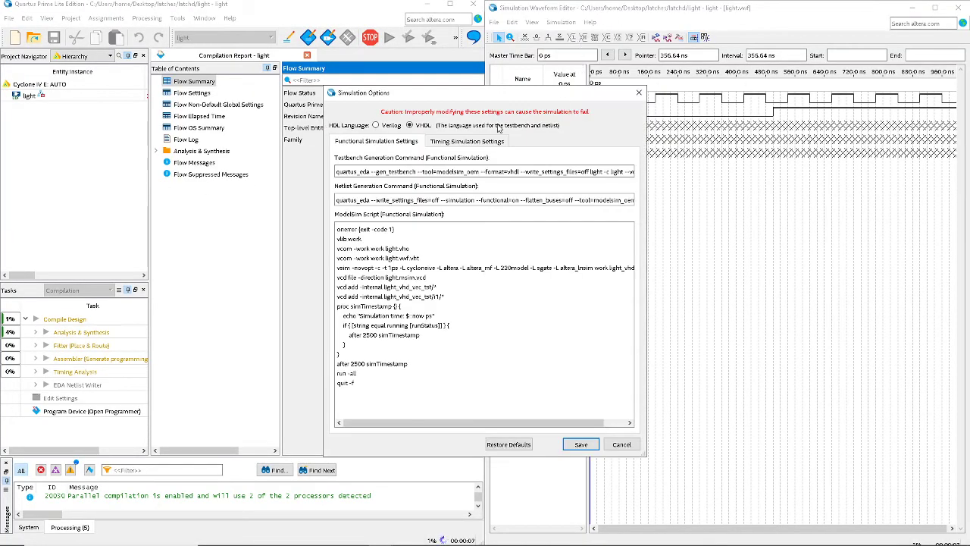
{"action": "left_click", "coordinate": [377, 125]}
{"action": "left_click", "coordinate": [581, 444]}
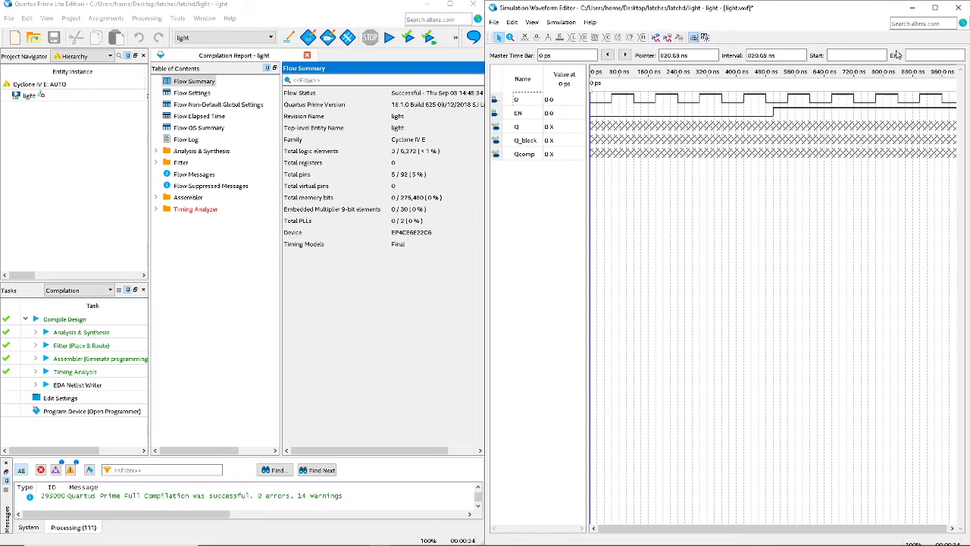
Step: Examine the D input's first period from 0 to 120 ns and the EN input from 0 to 500 ns
{"action": "left_click", "coordinate": [935, 8]}
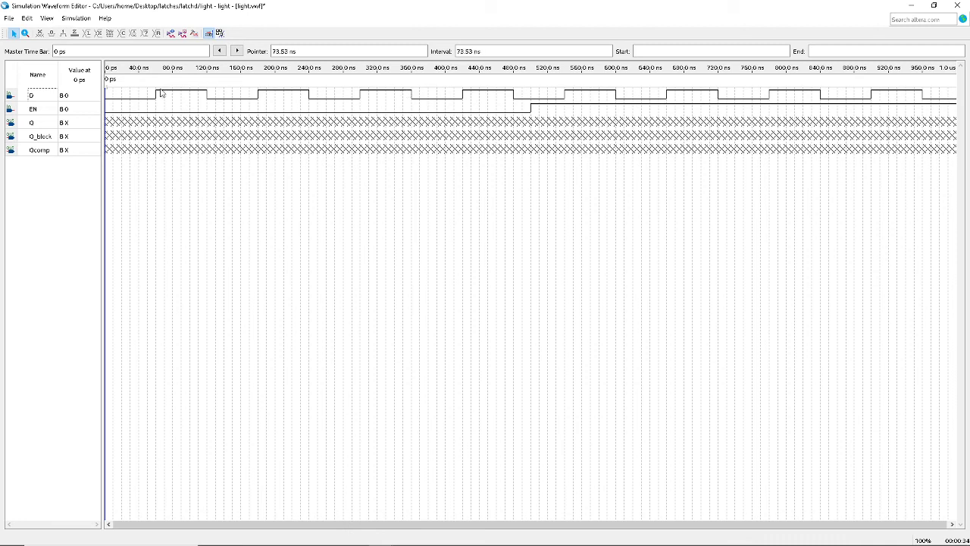
{"action": "left_click_drag", "start_coordinate": [118, 96], "coordinate": [684, 97]}
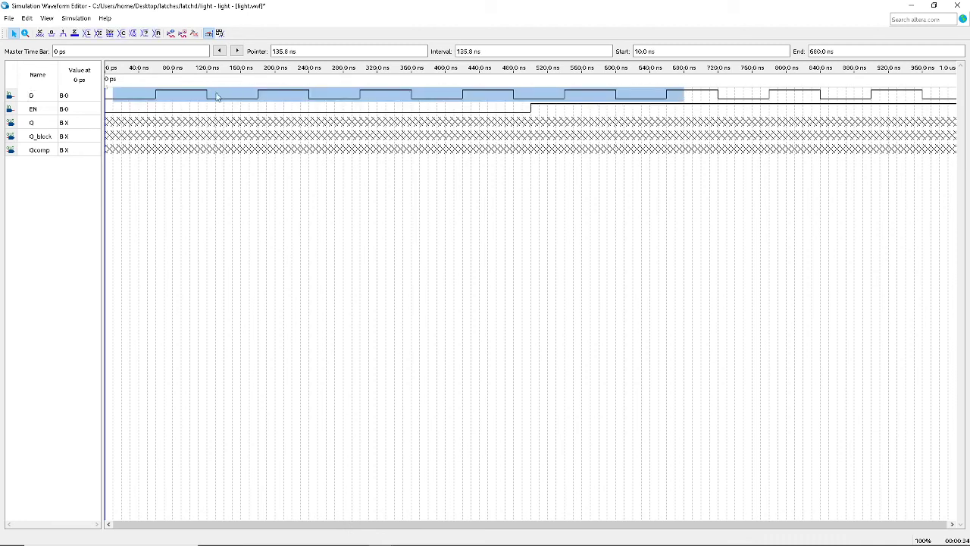
{"action": "left_click_drag", "start_coordinate": [107, 96], "coordinate": [207, 96]}
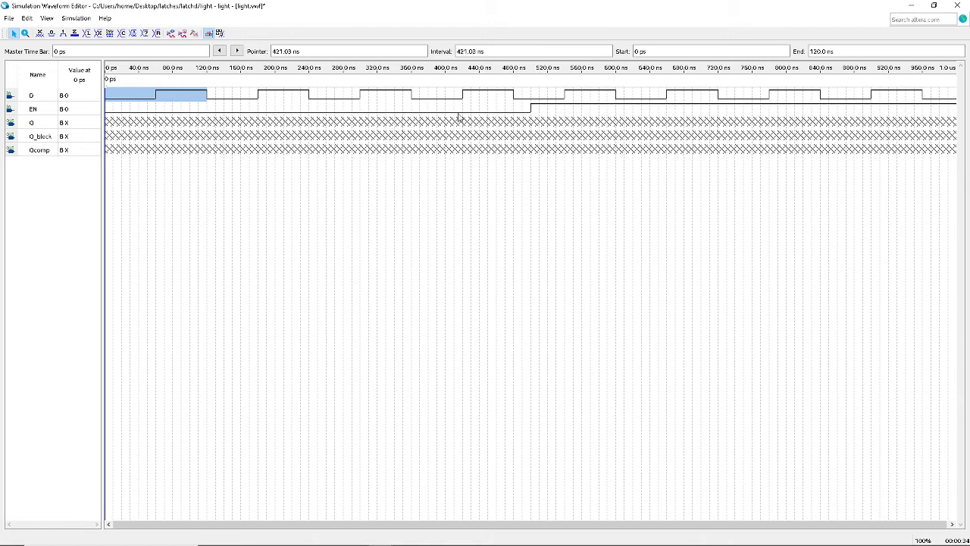
{"action": "left_click_drag", "start_coordinate": [107, 112], "coordinate": [533, 112]}
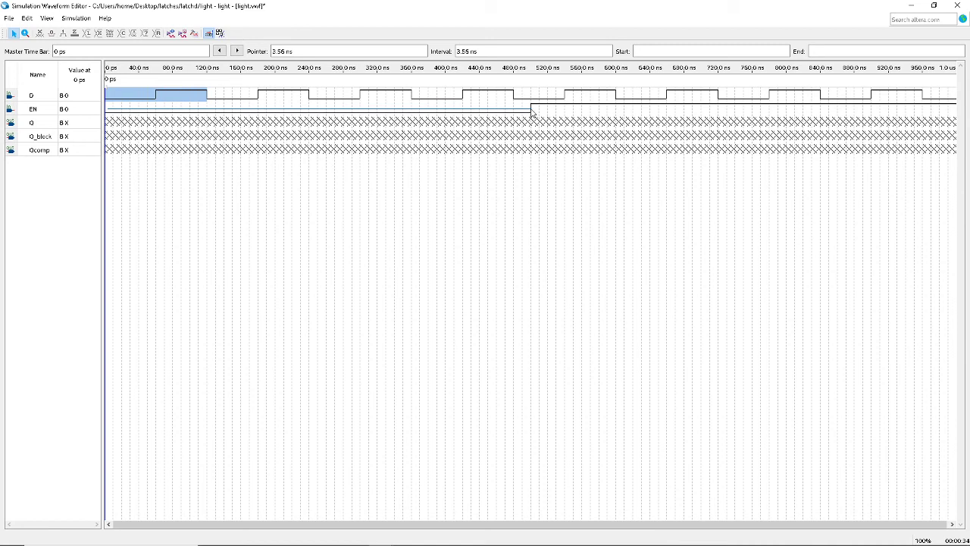
{"action": "left_click_drag", "start_coordinate": [533, 112], "coordinate": [533, 113]}
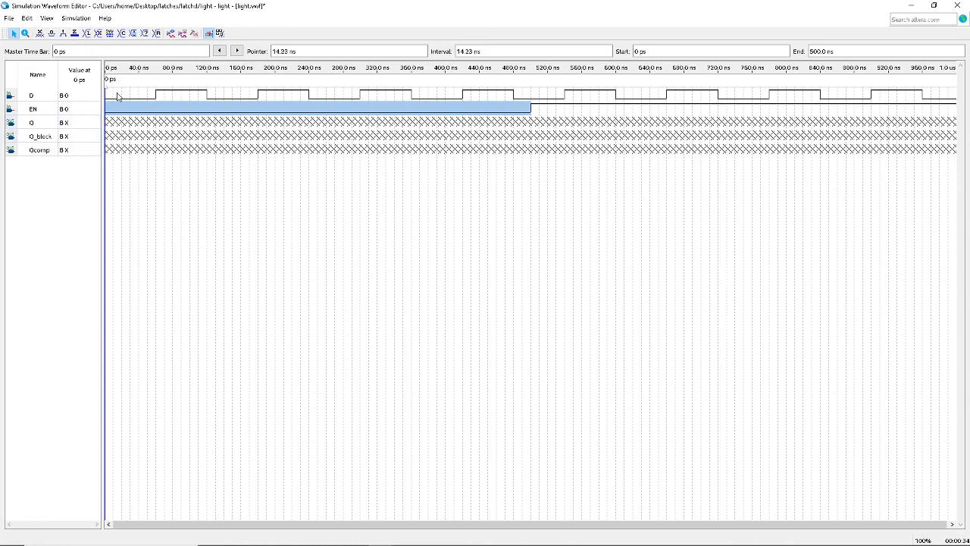
{"action": "left_click", "coordinate": [526, 141]}
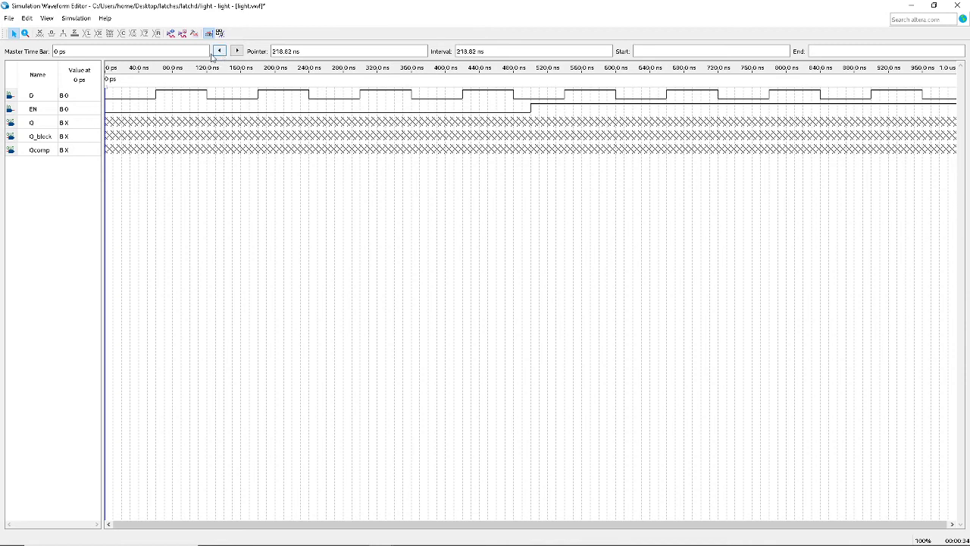
Step: Run the functional simulation of light.vwf and view the resulting waveforms
{"action": "left_click", "coordinate": [171, 33]}
{"action": "left_click", "coordinate": [486, 285]}
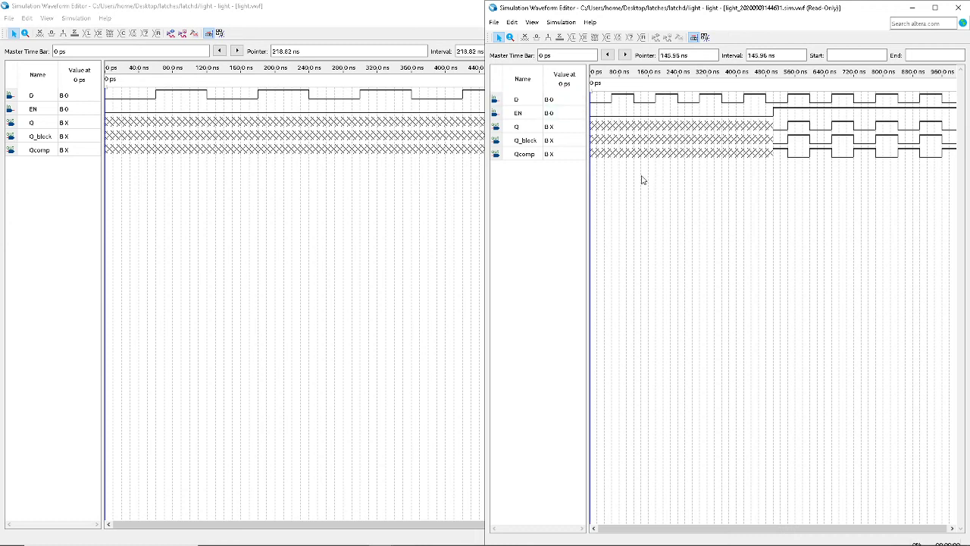
{"action": "left_click", "coordinate": [935, 8]}
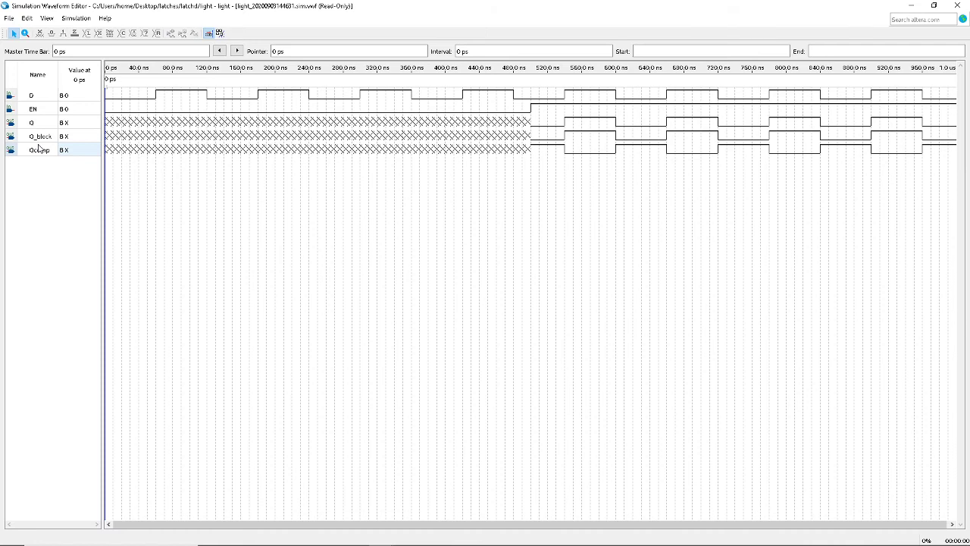
{"action": "key", "text": "super+Down"}
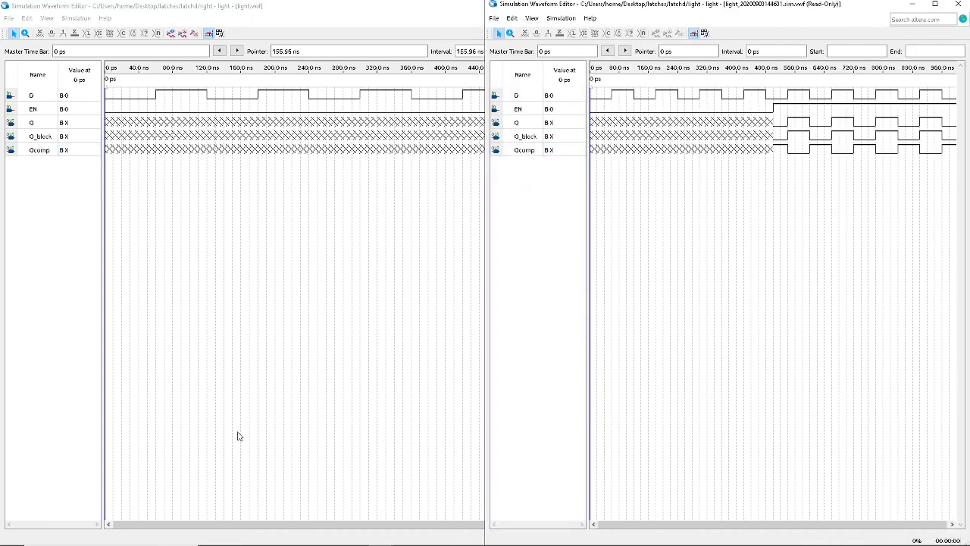
Step: Open the light schematic from the project hierarchy and examine the gate-built D latch with its Q and Qcomp outputs
{"action": "mouse_move", "coordinate": [225, 537]}
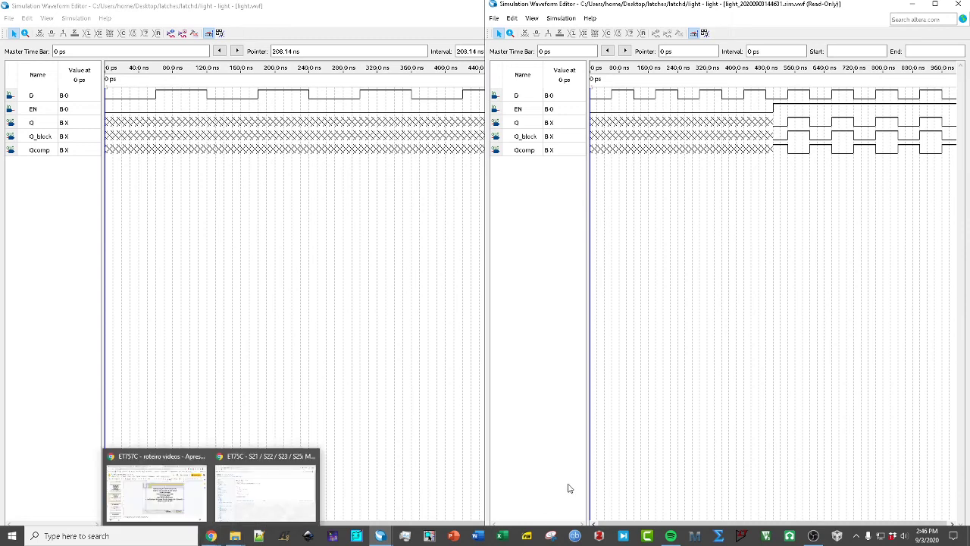
{"action": "mouse_move", "coordinate": [380, 536]}
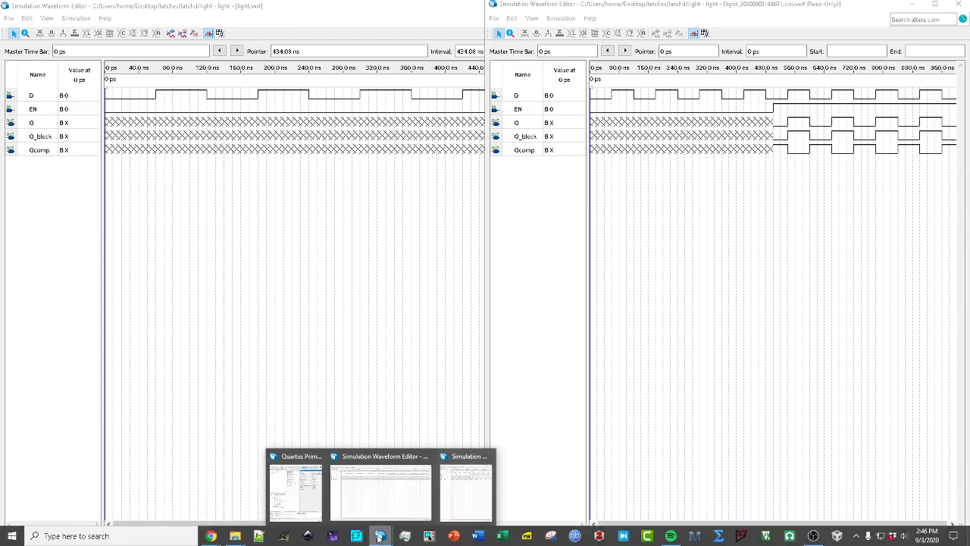
{"action": "left_click", "coordinate": [309, 493]}
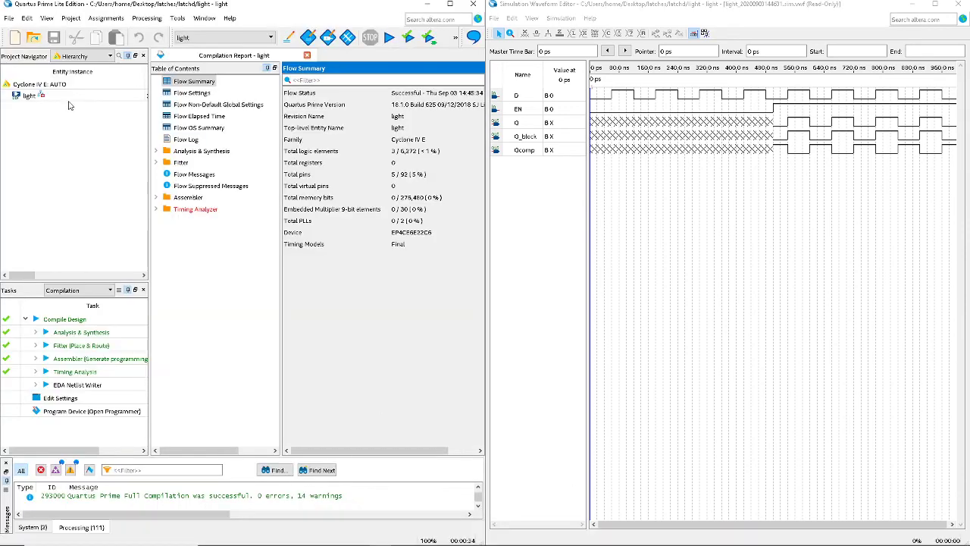
{"action": "double_click", "coordinate": [31, 96]}
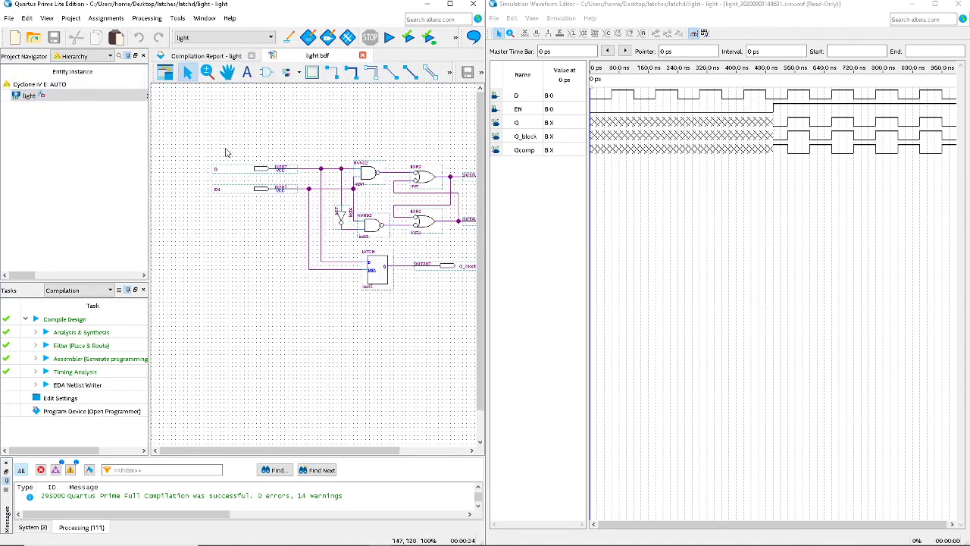
{"action": "left_click_drag", "start_coordinate": [292, 452], "coordinate": [364, 453]}
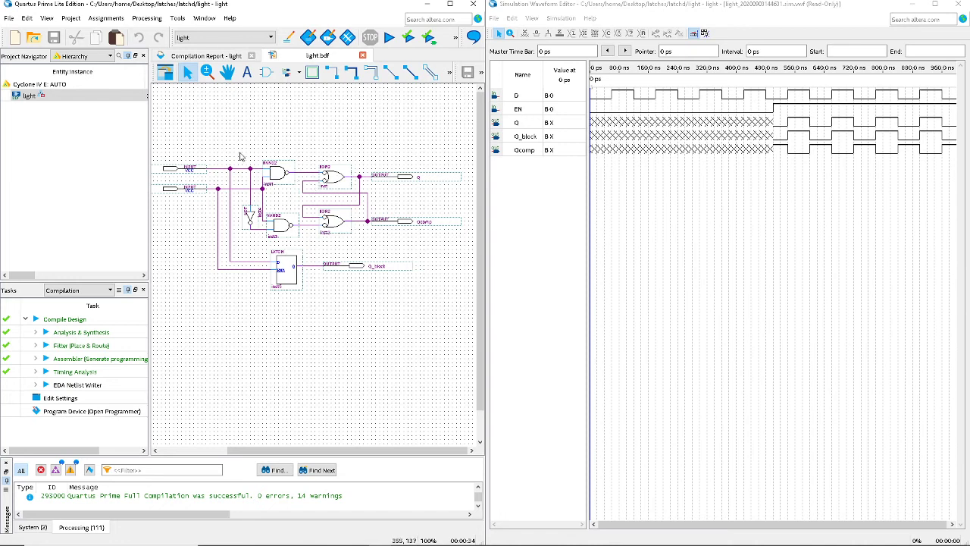
{"action": "left_click_drag", "start_coordinate": [231, 141], "coordinate": [451, 247]}
{"action": "left_click", "coordinate": [356, 325]}
Step: Examine the LATCH block with its Q_block output up close, and compare it with the NOT and NAND2 gate circuit
{"action": "scroll", "coordinate": [286, 275], "scroll_direction": "up", "scroll_amount": 5, "text": "ctrl"}
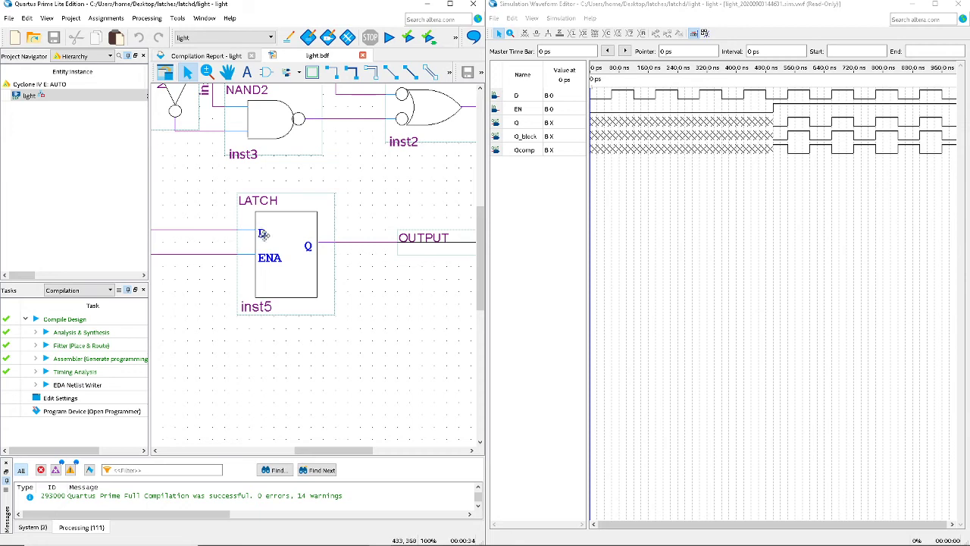
{"action": "scroll", "coordinate": [293, 233], "scroll_direction": "up", "scroll_amount": 1}
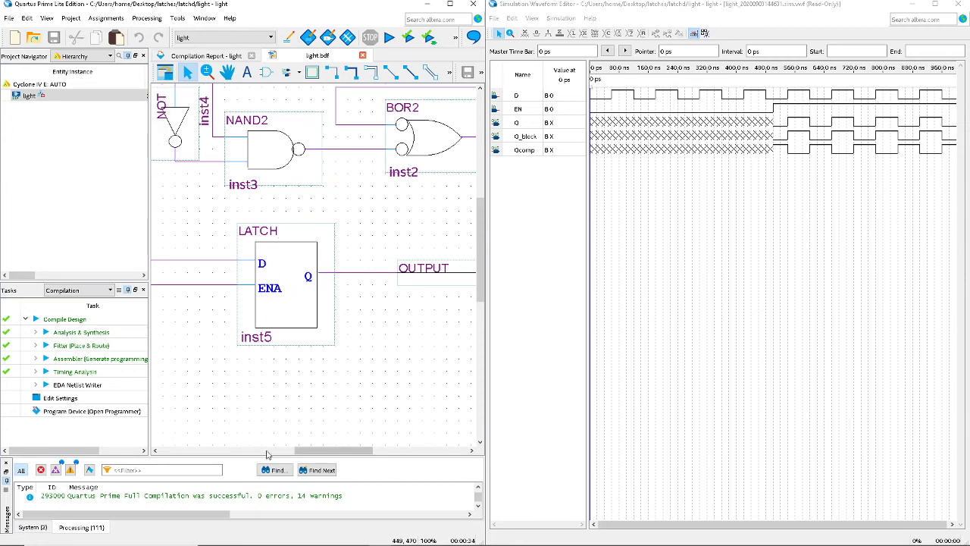
{"action": "left_click_drag", "start_coordinate": [322, 451], "coordinate": [422, 451]}
{"action": "scroll", "coordinate": [381, 318], "scroll_direction": "up", "scroll_amount": 2}
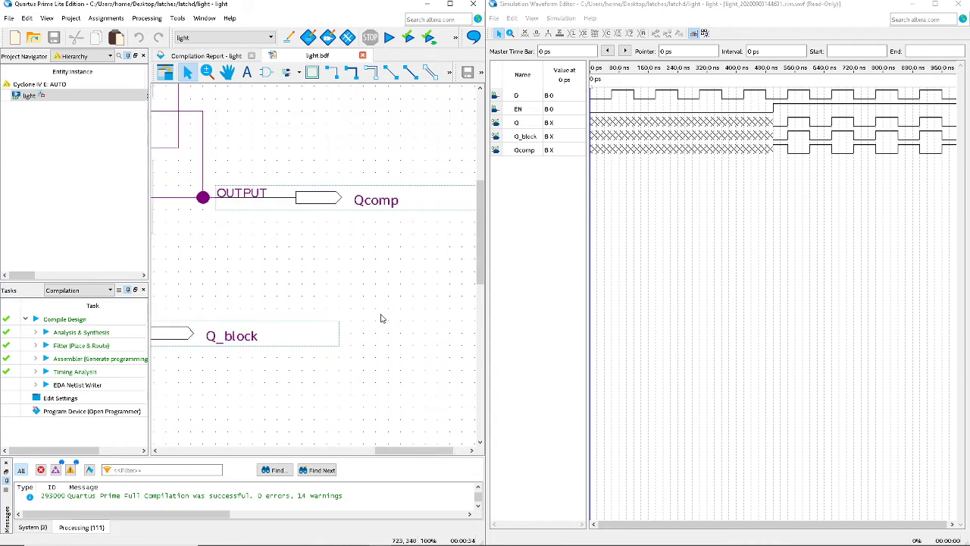
{"action": "scroll", "coordinate": [381, 318], "scroll_direction": "up", "scroll_amount": 3}
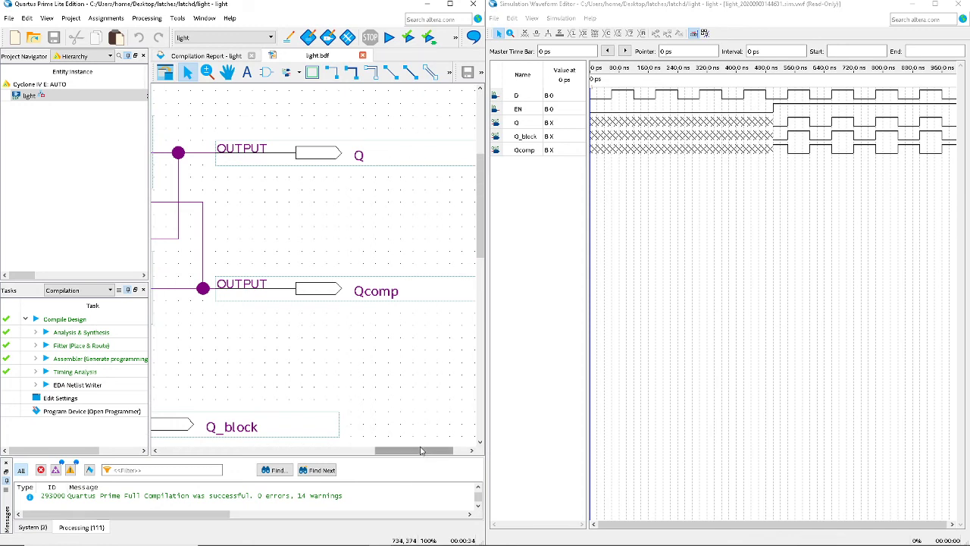
{"action": "left_click_drag", "start_coordinate": [416, 451], "coordinate": [337, 443]}
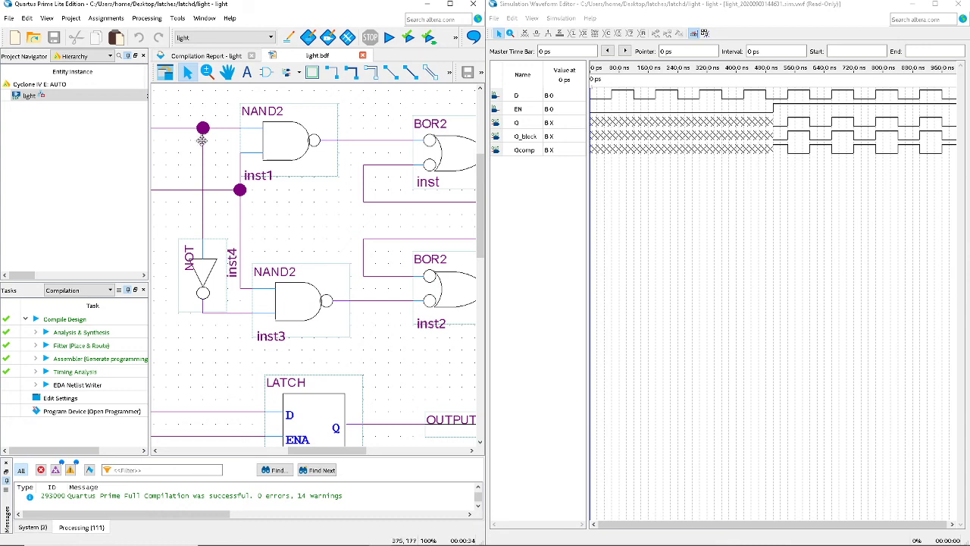
{"action": "left_click_drag", "start_coordinate": [321, 454], "coordinate": [360, 453]}
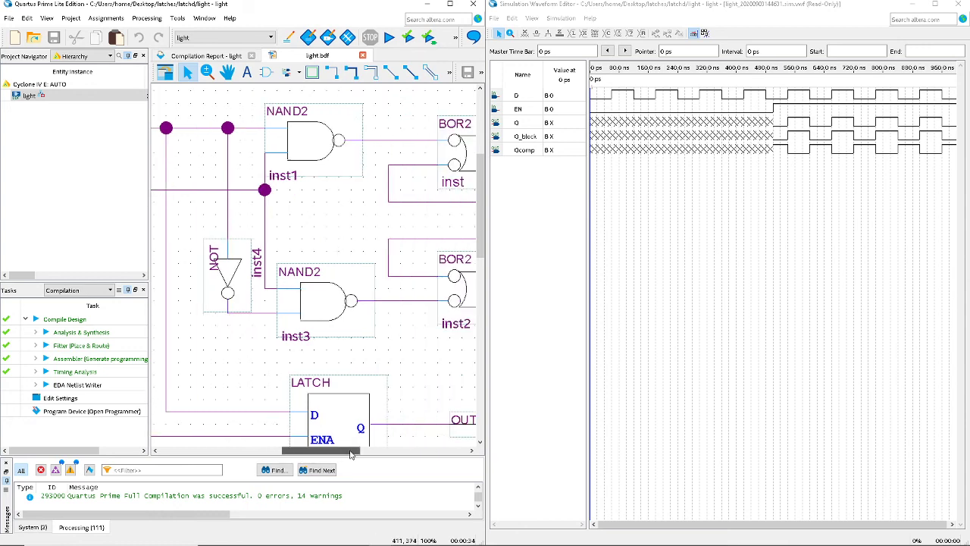
Step: Compare the Q and Q_block outputs from 520 to 990 ns in the simulation result
{"action": "left_click", "coordinate": [937, 5]}
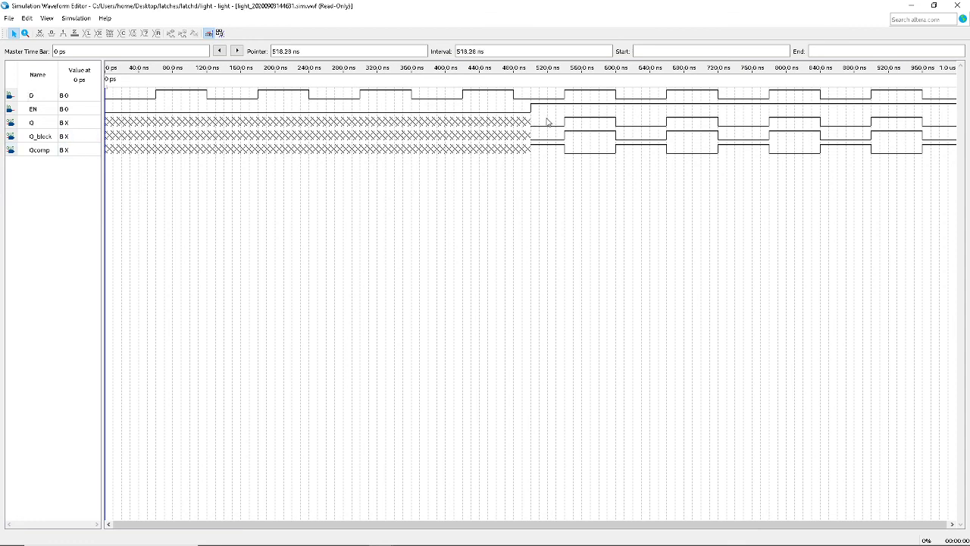
{"action": "left_click_drag", "start_coordinate": [546, 129], "coordinate": [949, 144]}
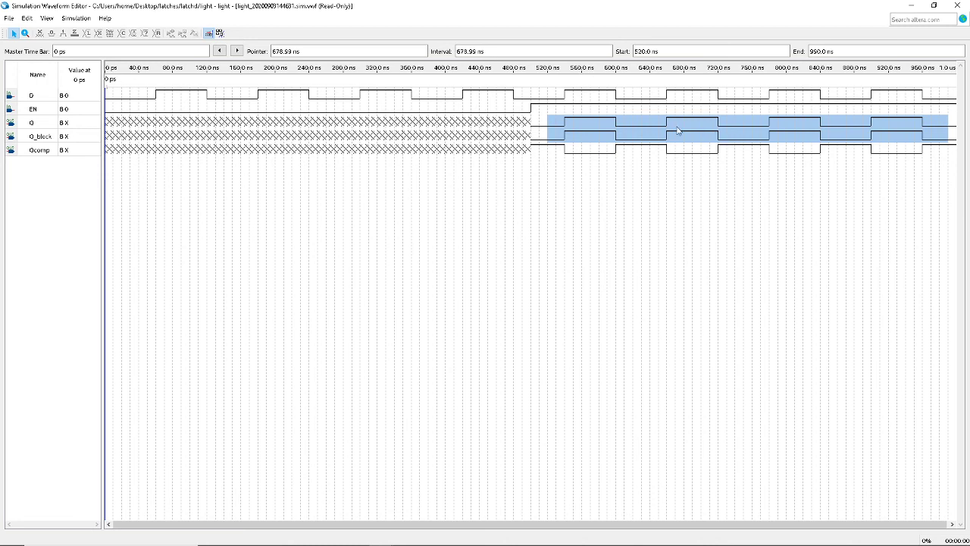
{"action": "left_click", "coordinate": [540, 123]}
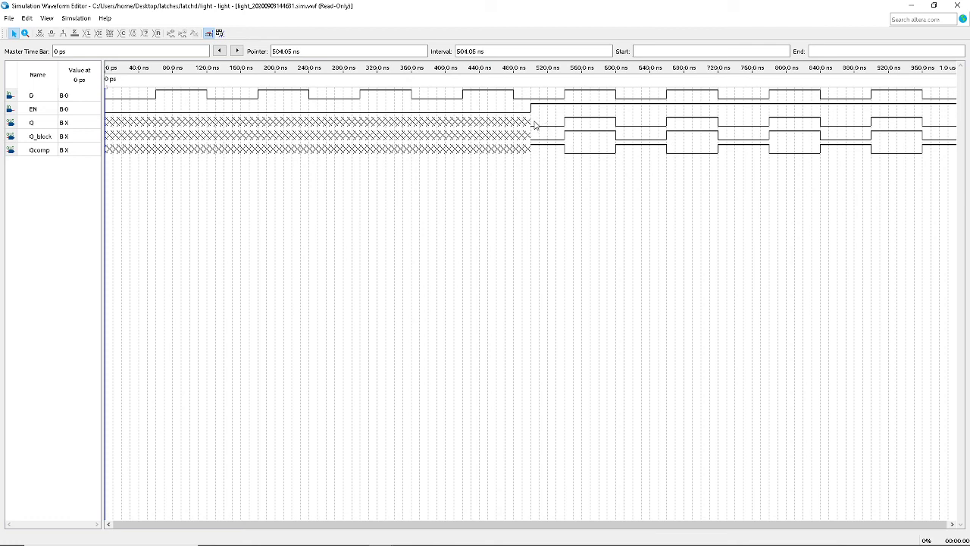
Step: Examine Q, Q_block and Qcomp together over successive intervals from 500 to 660 ns
{"action": "left_click_drag", "start_coordinate": [534, 125], "coordinate": [560, 172]}
{"action": "left_click_drag", "start_coordinate": [585, 125], "coordinate": [615, 158]}
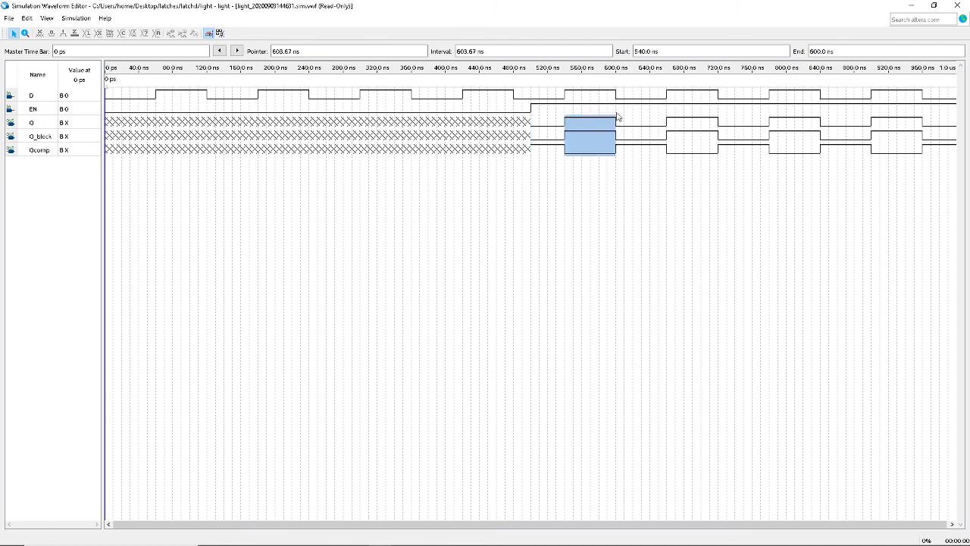
{"action": "left_click_drag", "start_coordinate": [620, 122], "coordinate": [666, 173]}
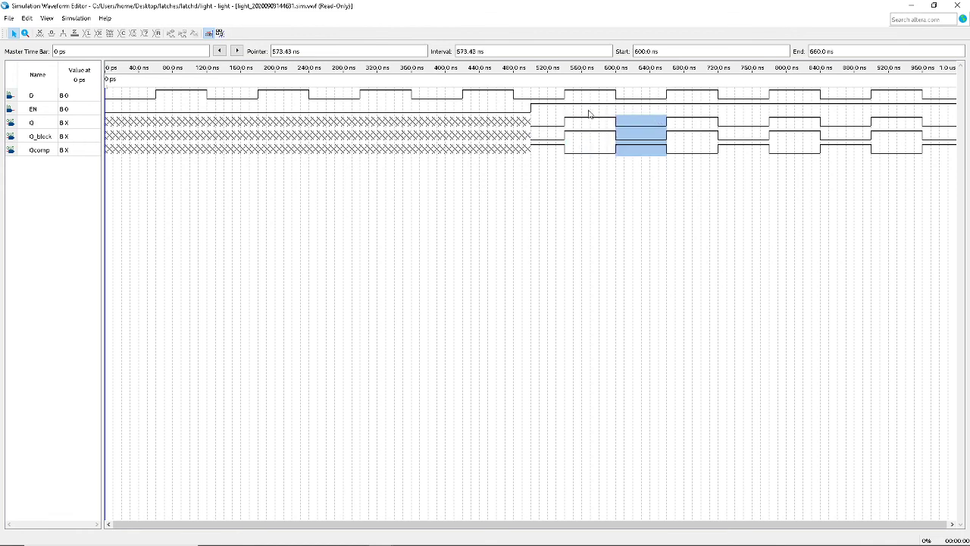
{"action": "left_click", "coordinate": [541, 119]}
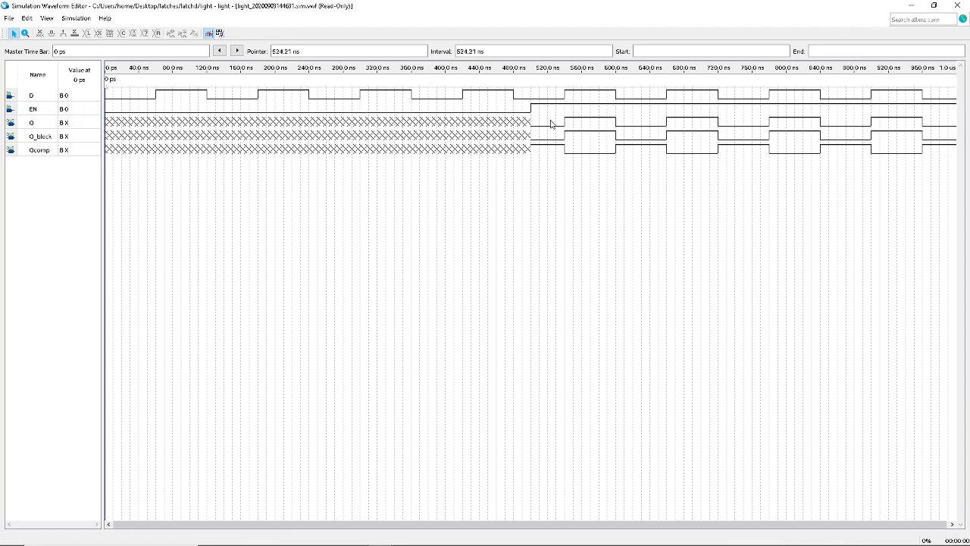
Step: Examine Q from 510 ns to 1.0 us against the D periods from 600 to 840 ns and EN from 240 to 600 ns
{"action": "left_click_drag", "start_coordinate": [537, 123], "coordinate": [956, 125]}
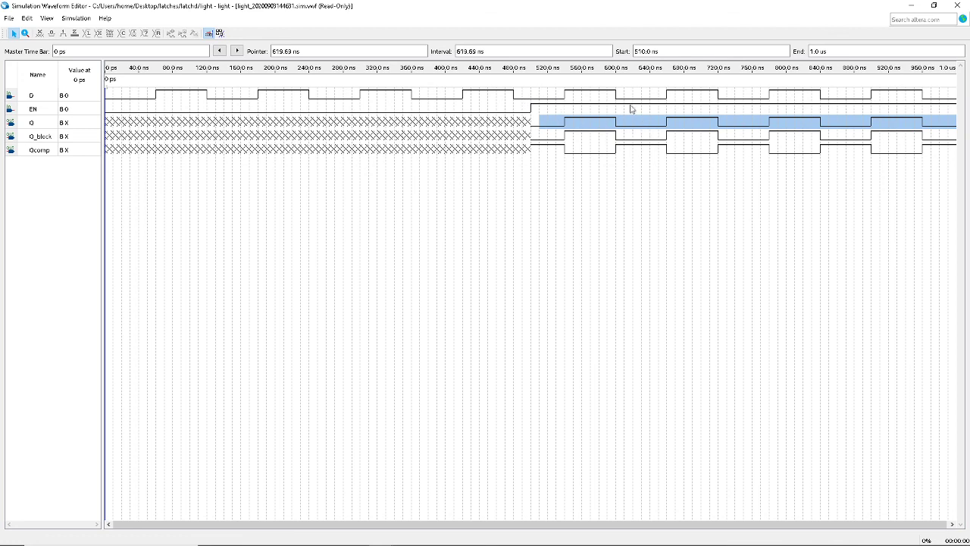
{"action": "left_click_drag", "start_coordinate": [627, 96], "coordinate": [721, 96]}
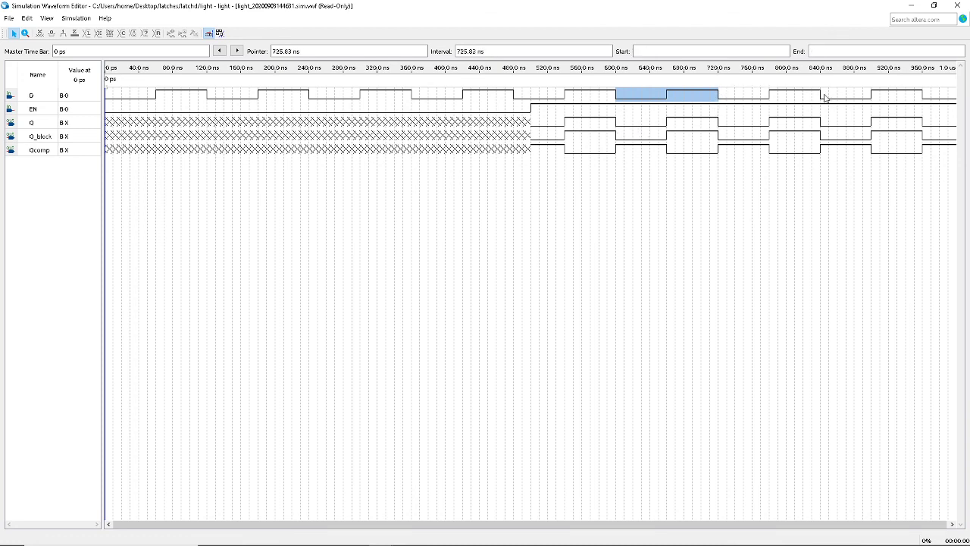
{"action": "mouse_move", "coordinate": [826, 97]}
{"action": "left_mouse_down"}
{"action": "mouse_move", "coordinate": [724, 94]}
{"action": "mouse_move", "coordinate": [820, 100]}
{"action": "left_mouse_up"}
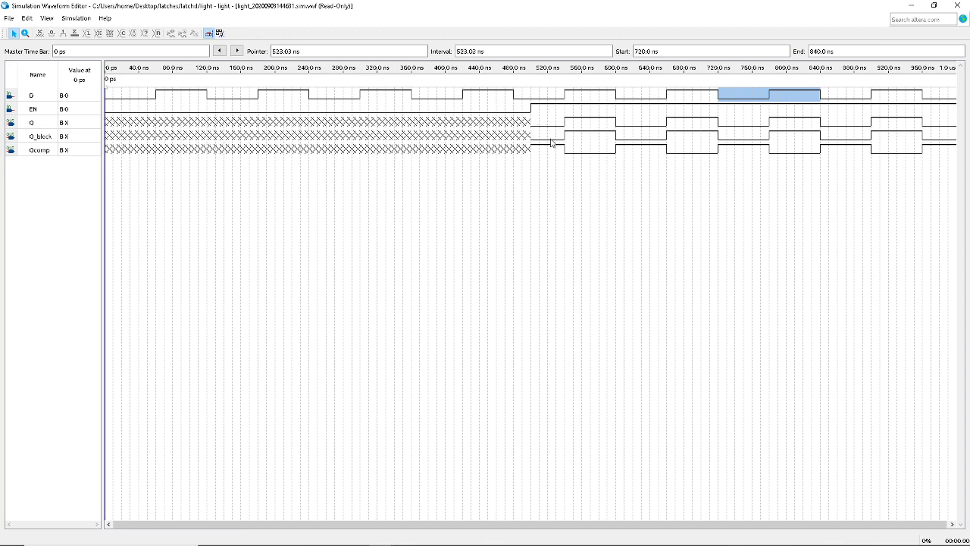
{"action": "left_click_drag", "start_coordinate": [309, 107], "coordinate": [621, 111]}
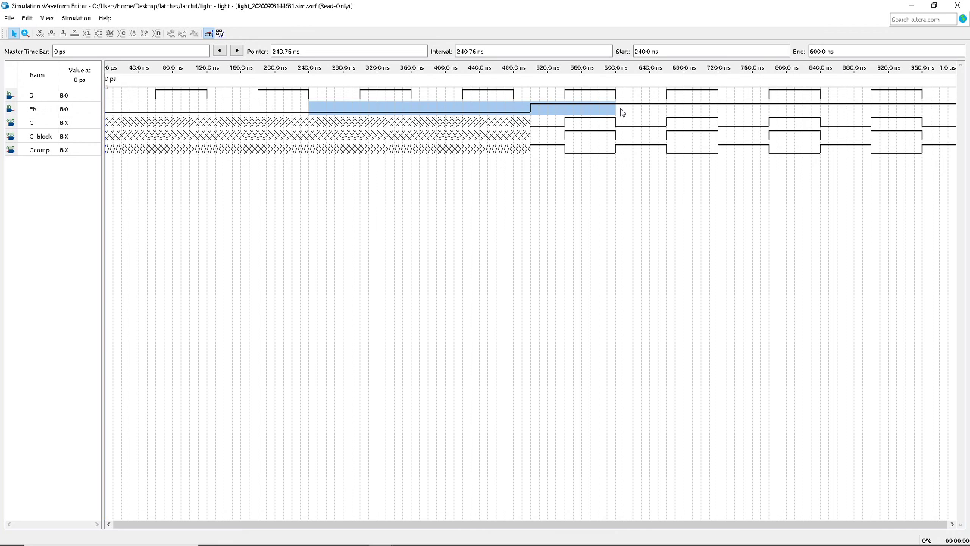